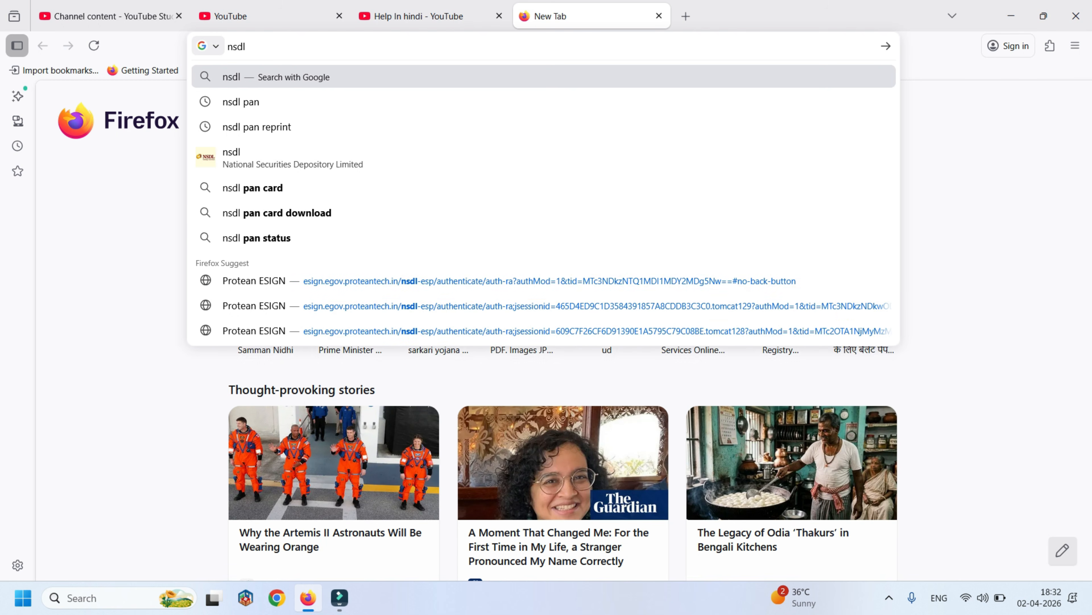
# - Search the web for "nsdl pan" and open the Protean PAN Card Services Online page
pyautogui.write('n')
pyautogui.press('Return')
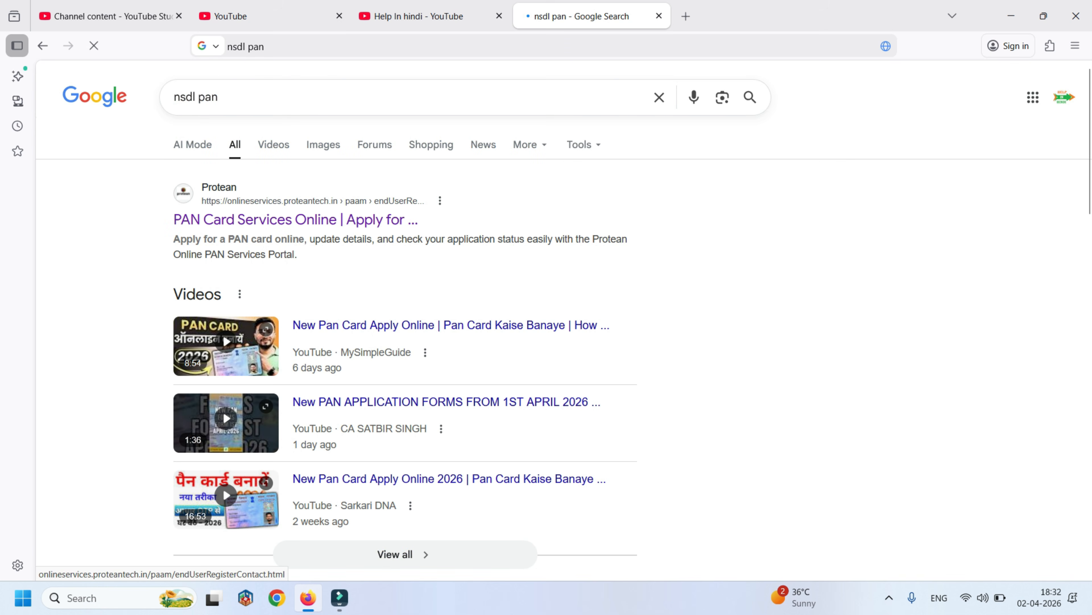
pyautogui.click(296, 219)
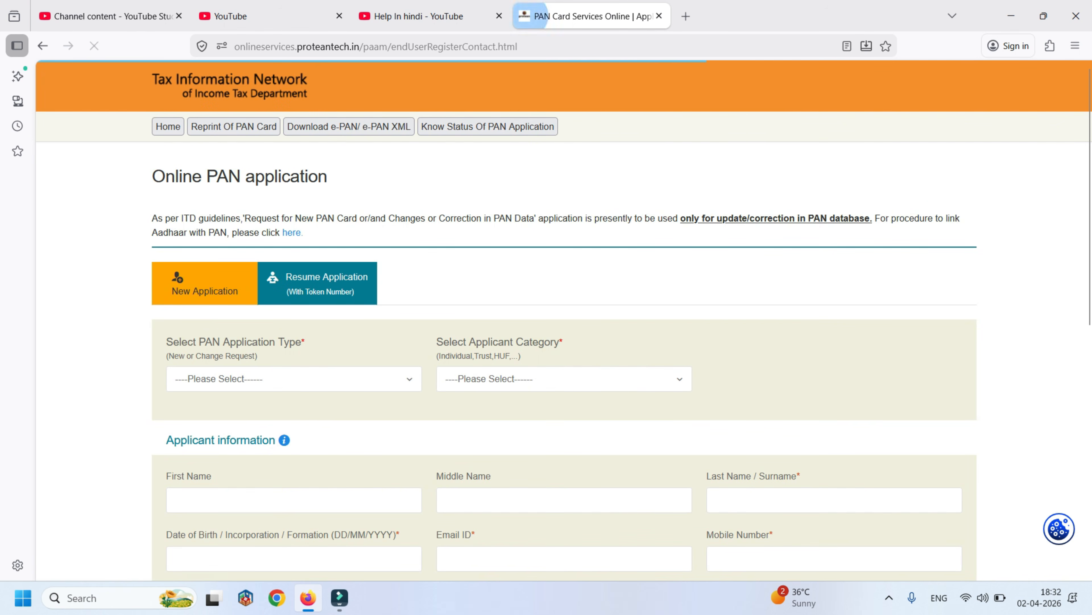
# - Set the PAN application type to "New PAN - Form no. 93 & 94 (Indian Citizen)" and the applicant category to INDIVIDUAL
pyautogui.scroll(-3, 563, 344)
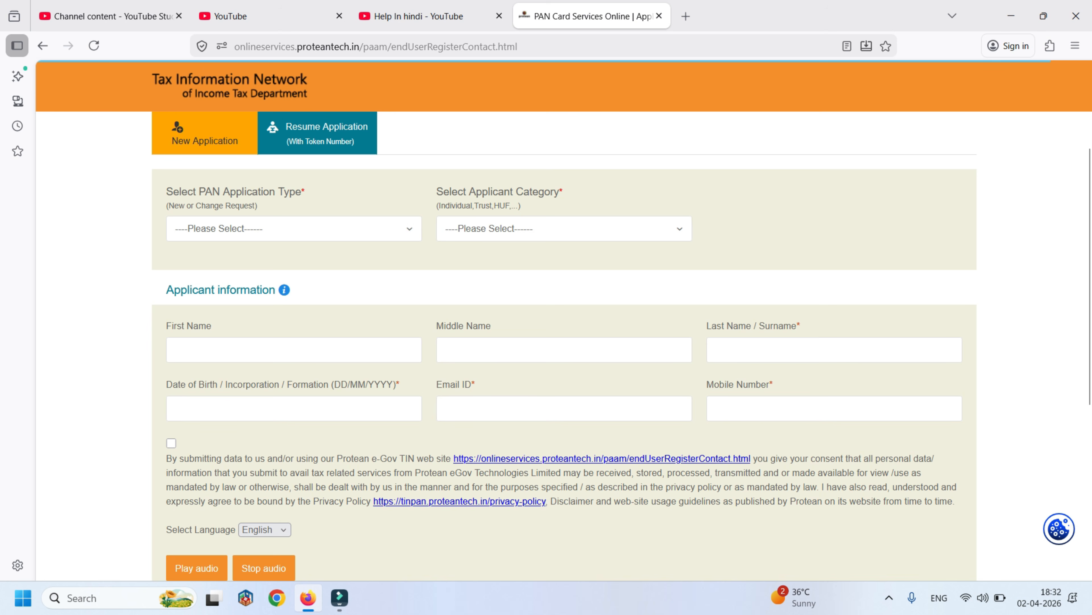
pyautogui.click(284, 233)
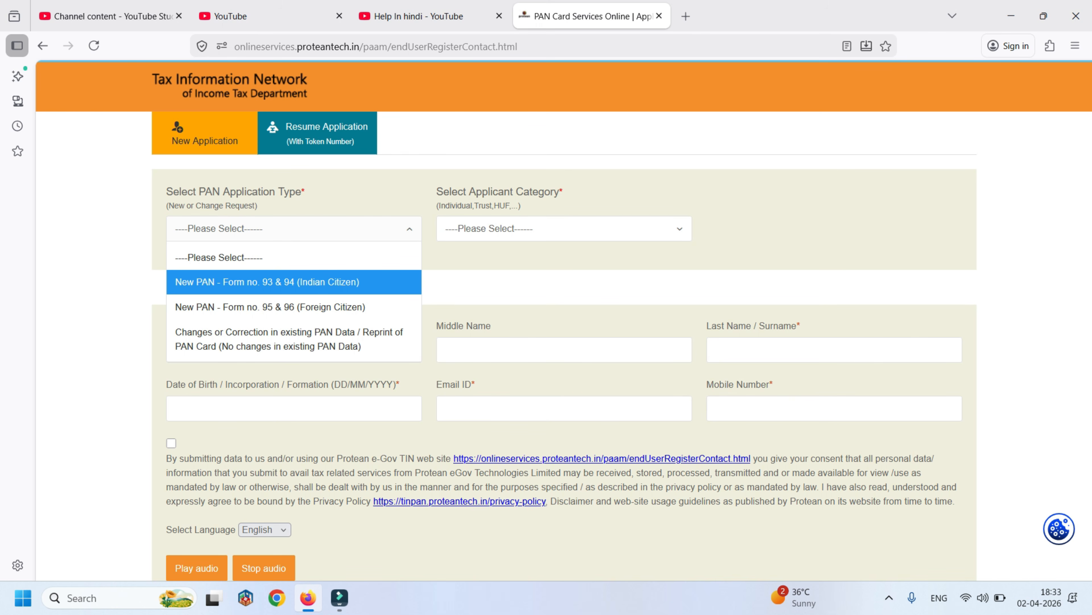
pyautogui.press('Return')
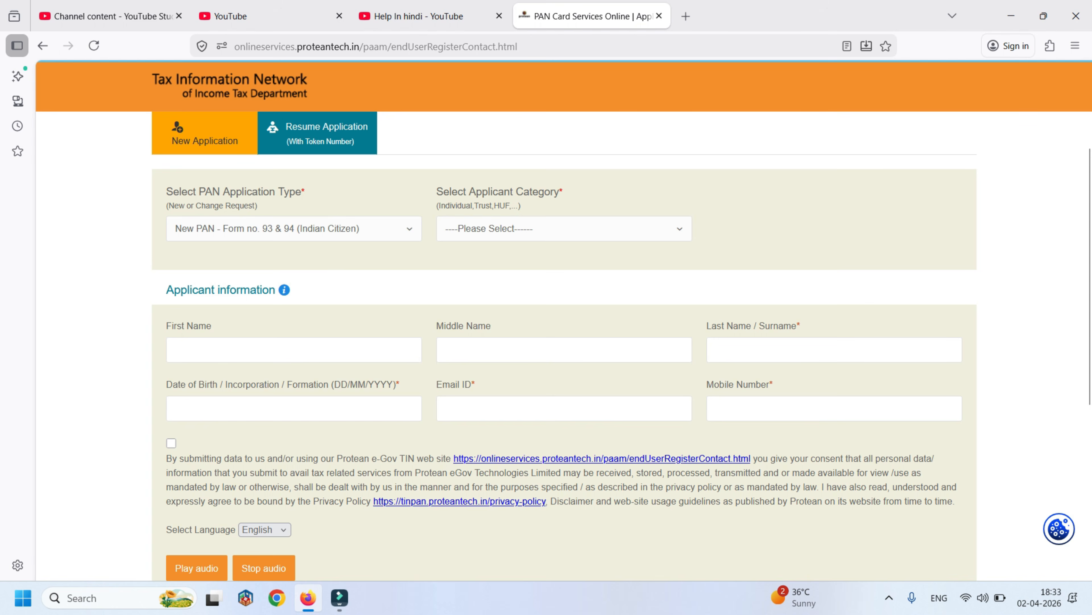
pyautogui.click(564, 228)
pyautogui.click(517, 281)
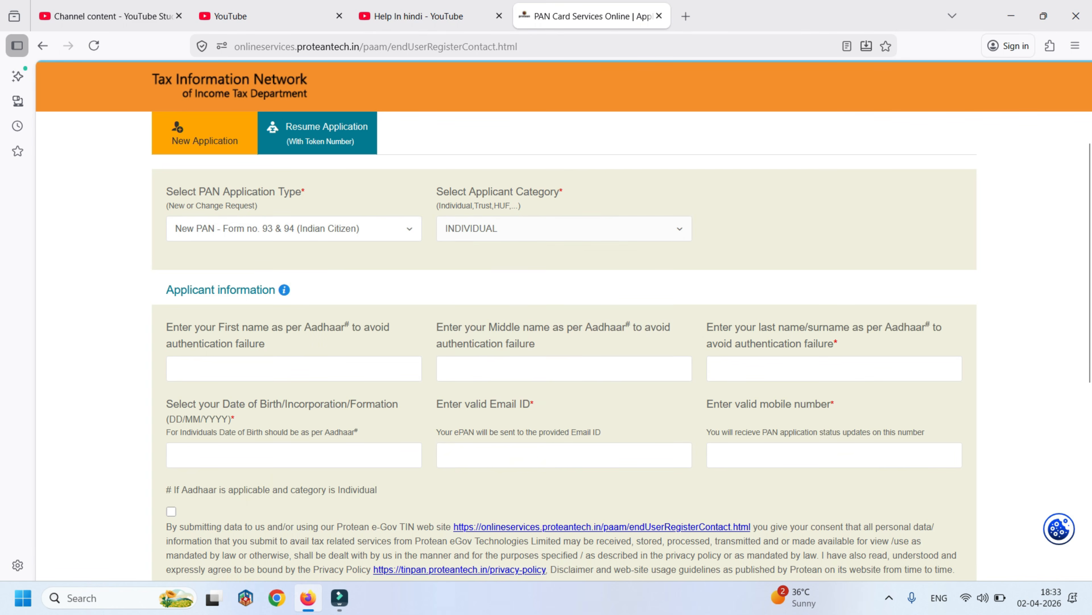
# - Submit the applicant registration form and continue from the token confirmation to the PAN application
pyautogui.scroll(-2, 563, 344)
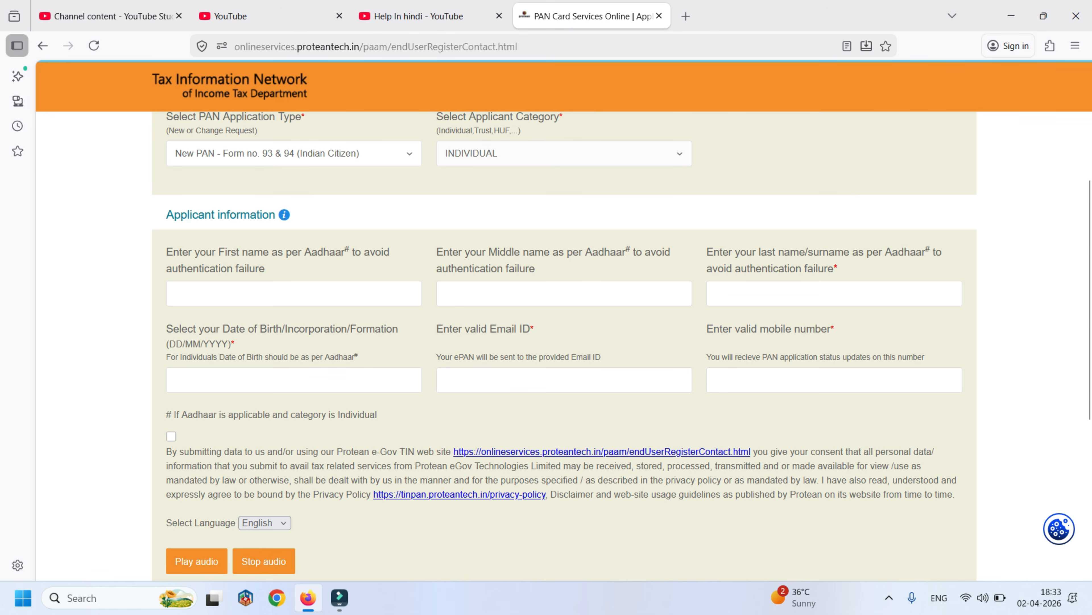
pyautogui.scroll(2, 621, 344)
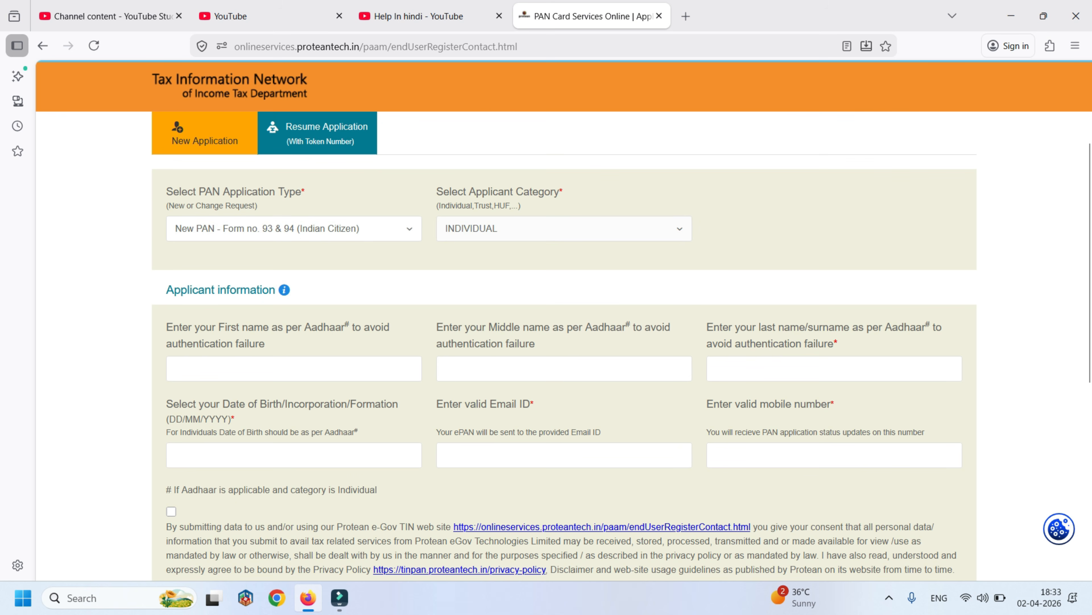
pyautogui.scroll(-8, 563, 345)
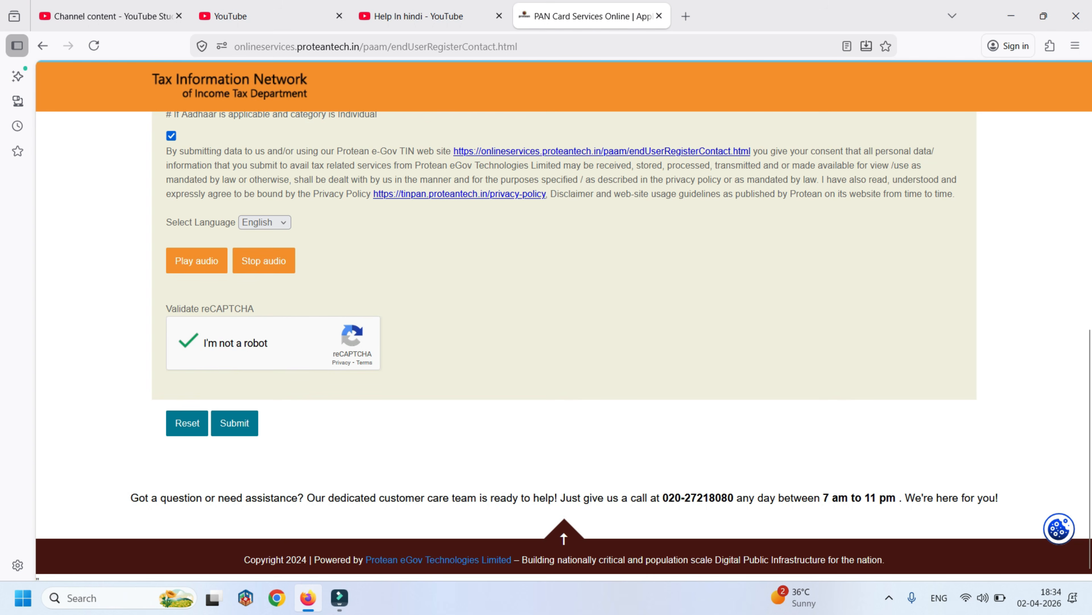
pyautogui.click(234, 423)
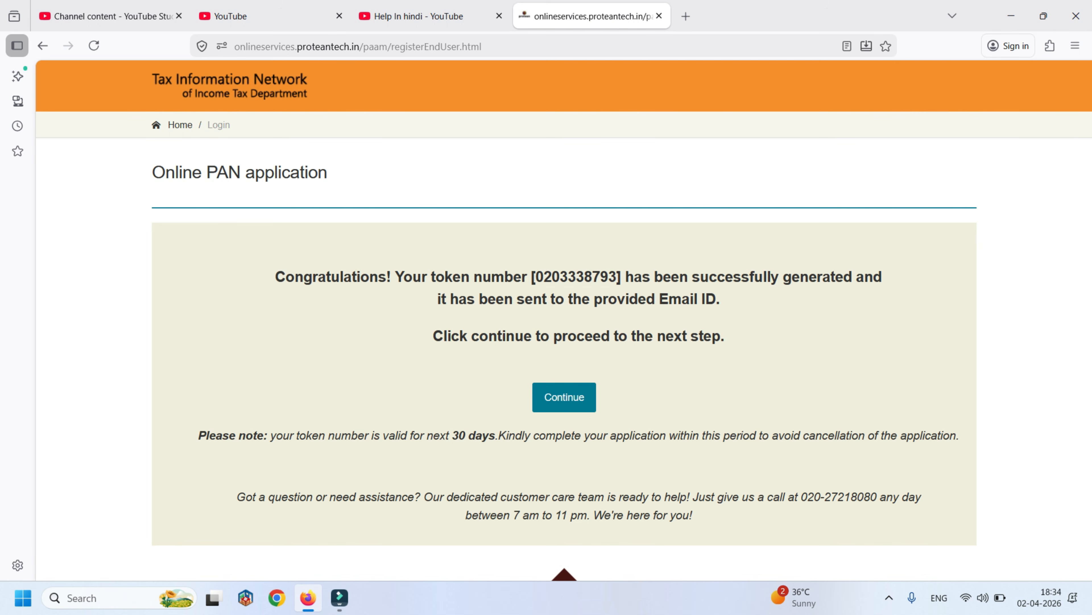
pyautogui.click(564, 397)
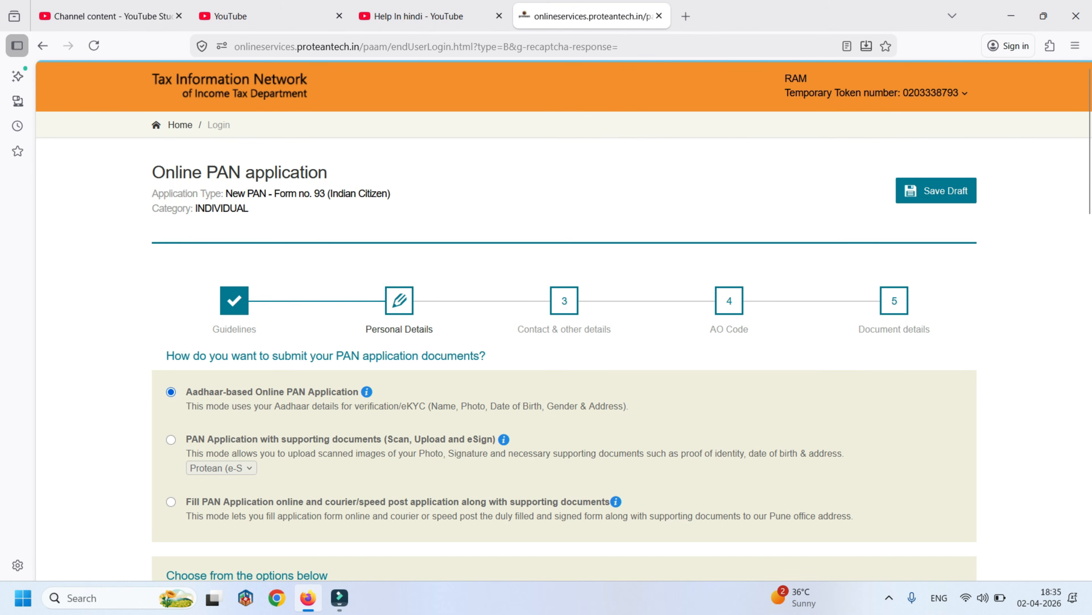
# - Answer Yes to having the Aadhaar photo printed on the PAN card in the personal details
pyautogui.scroll(-6, 563, 322)
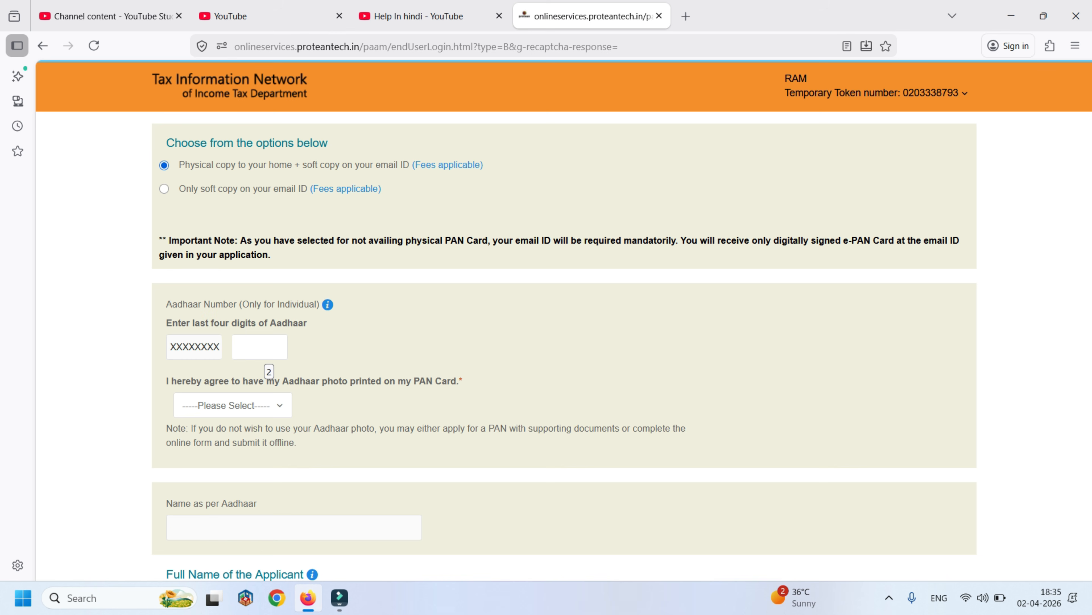
pyautogui.click(232, 405)
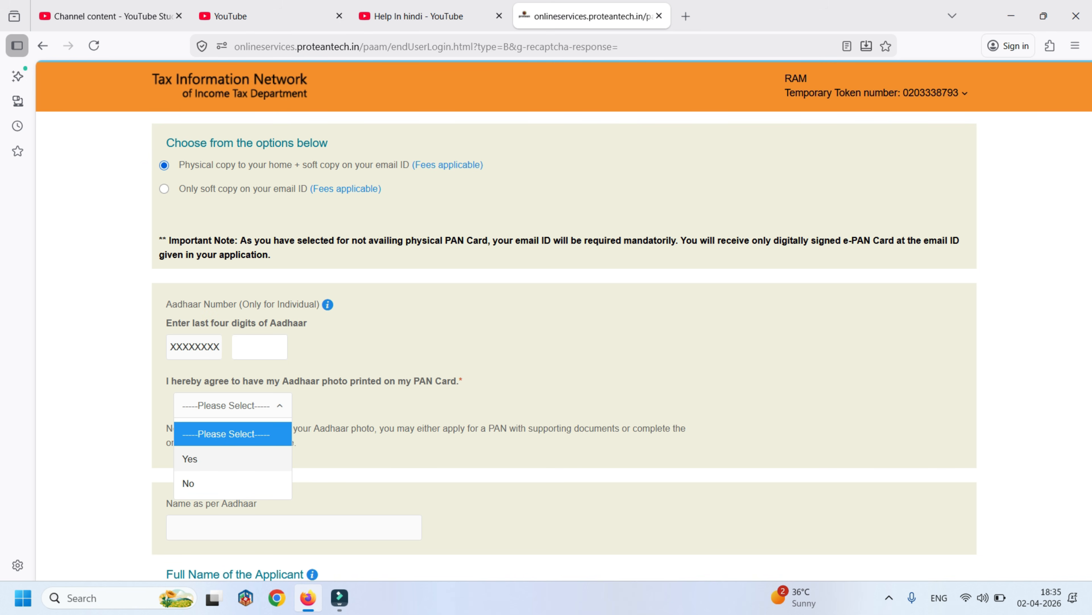
pyautogui.click(189, 458)
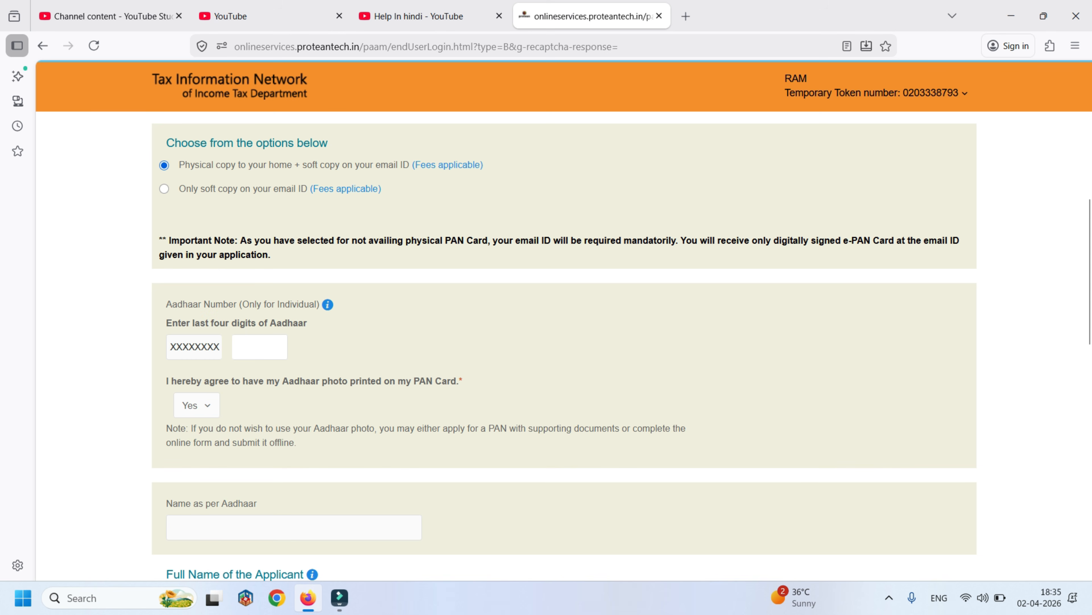
pyautogui.scroll(-10, 563, 344)
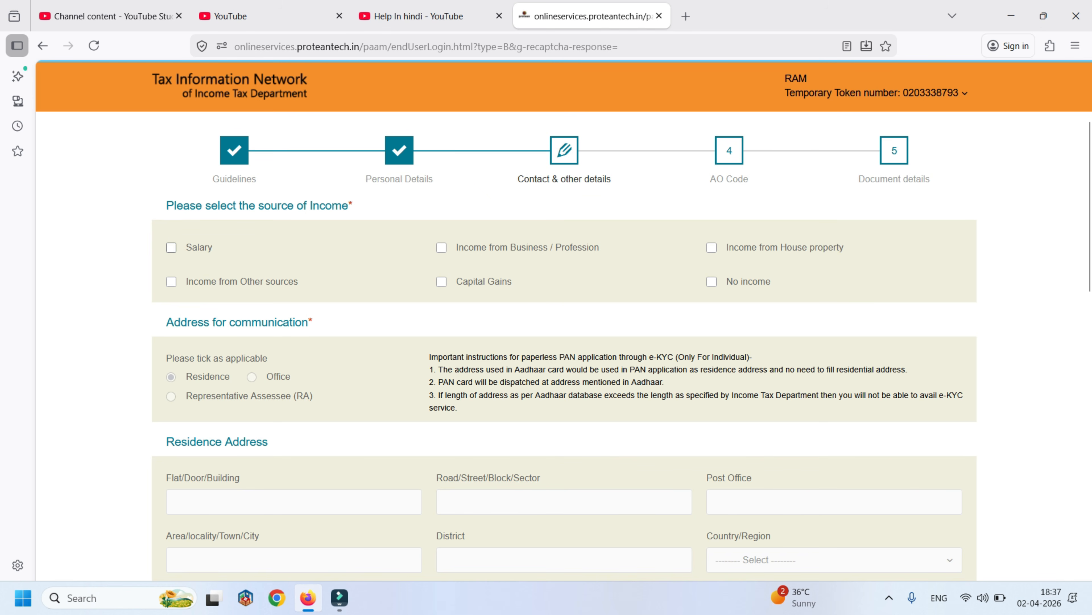
# - Complete the contact details page with No income as the source of income and INDIA (91) as the country code
pyautogui.click(712, 282)
pyautogui.scroll(-10, 564, 344)
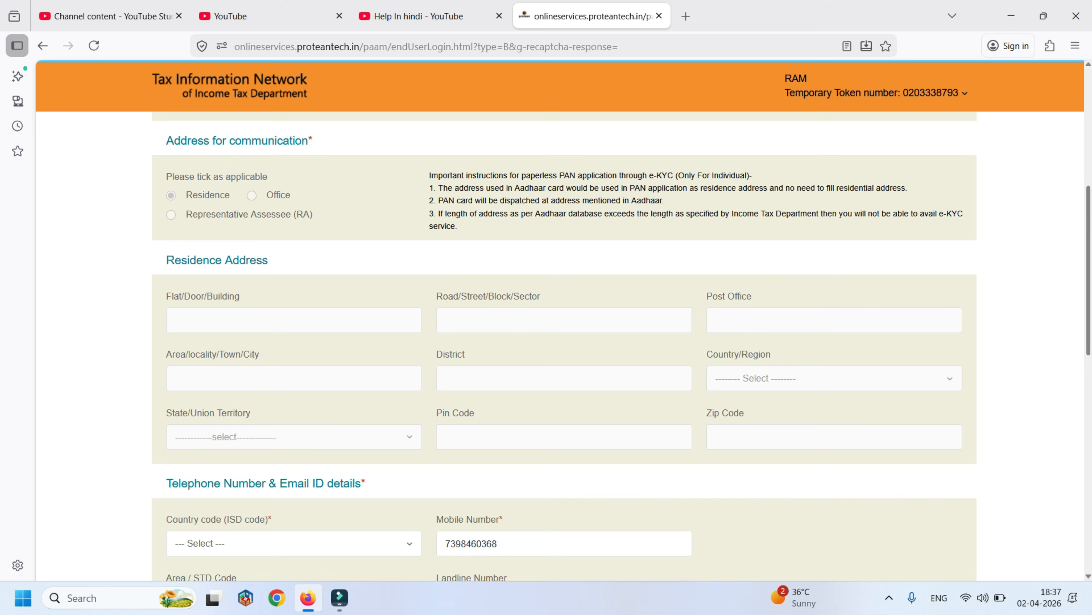
pyautogui.click(294, 180)
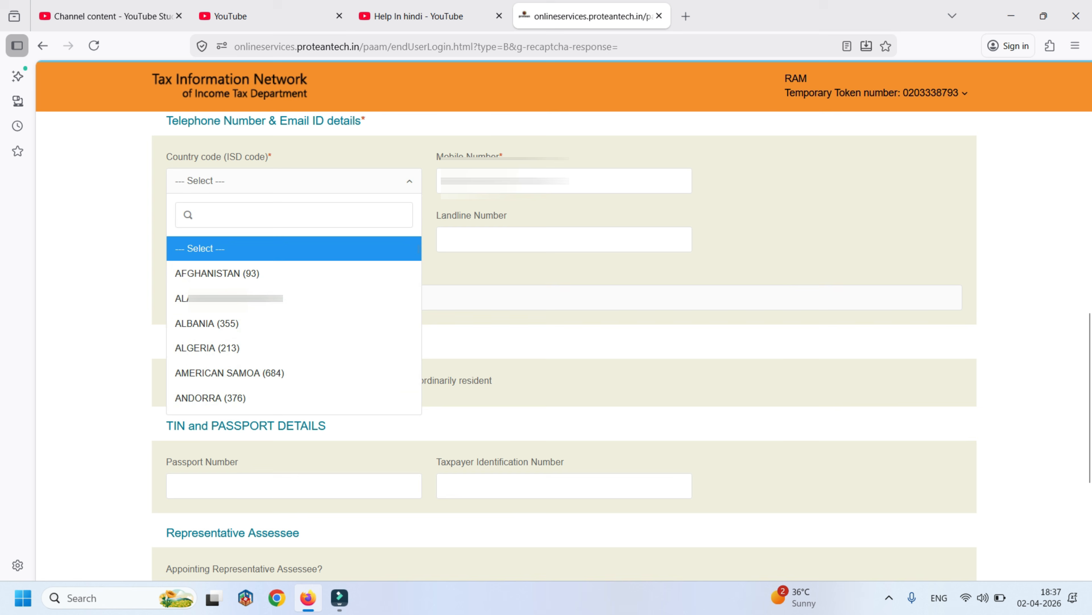
pyautogui.write('indi')
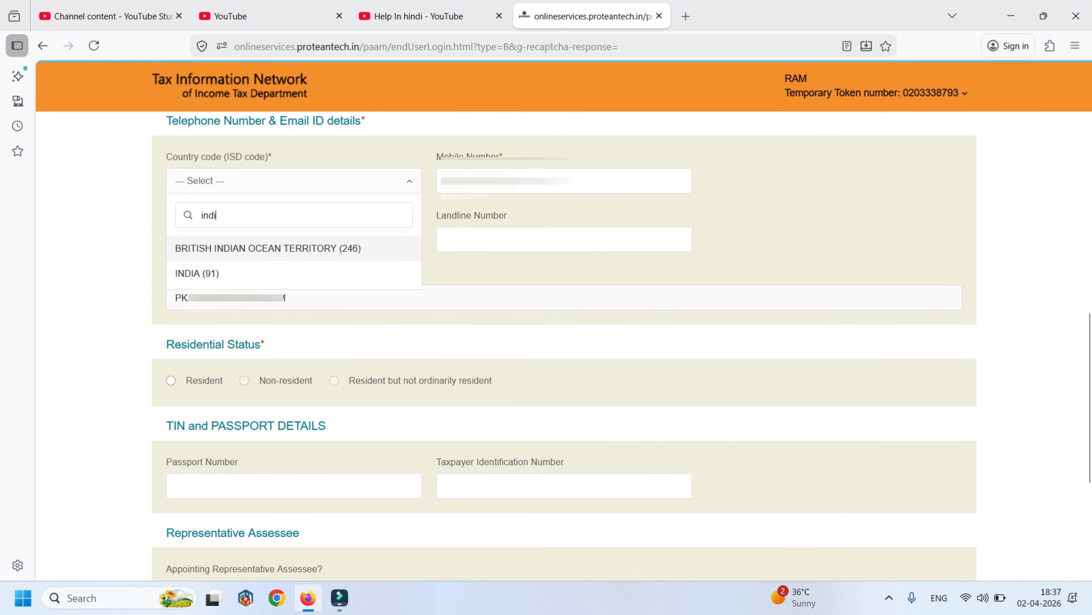
pyautogui.press('Down')
pyautogui.press('Return')
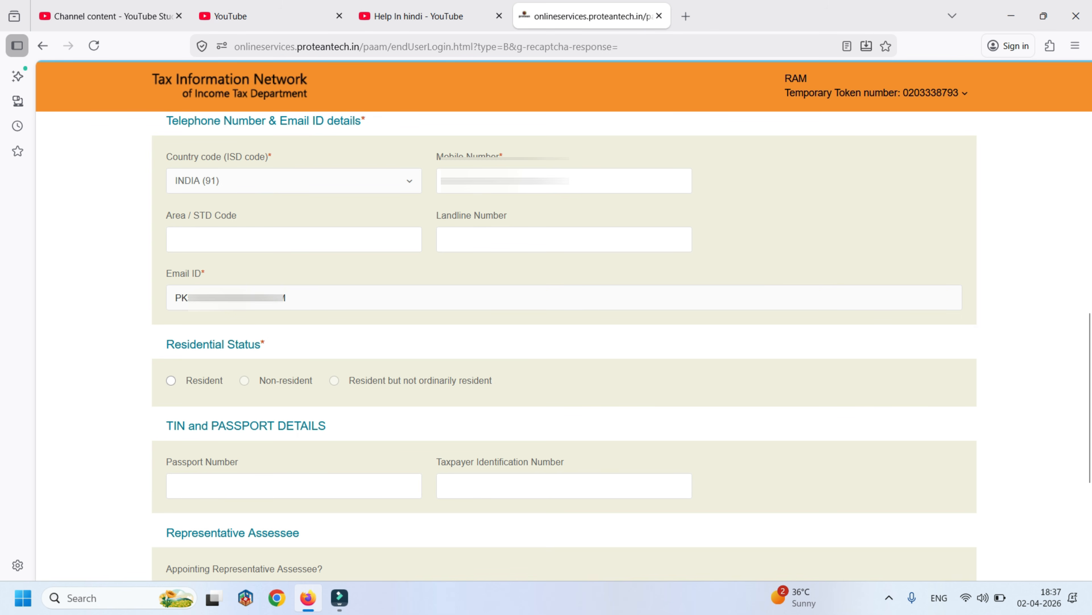
pyautogui.scroll(-5, 564, 344)
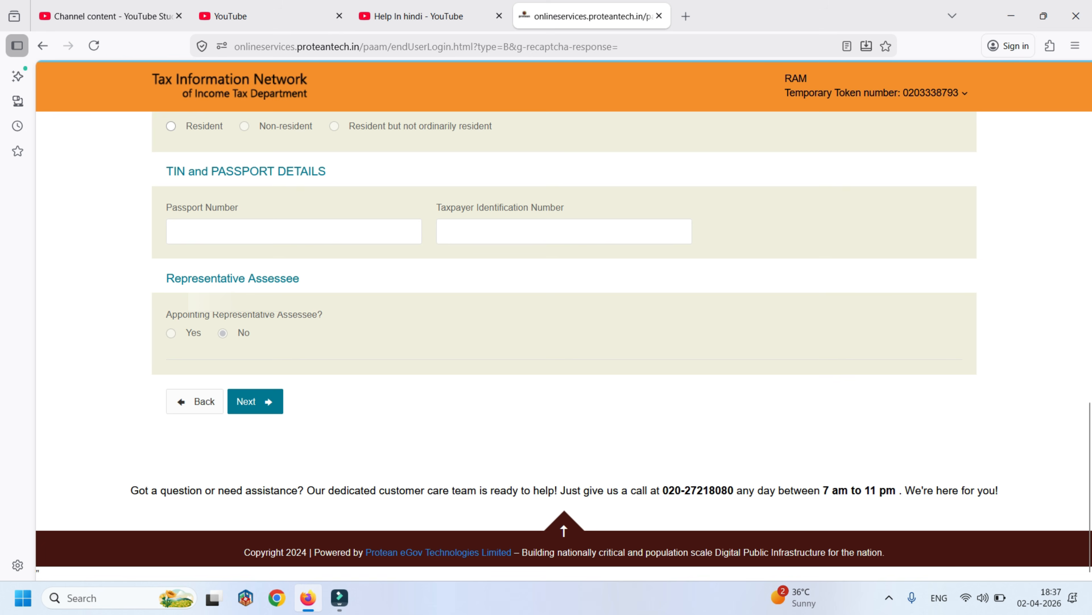
pyautogui.click(255, 401)
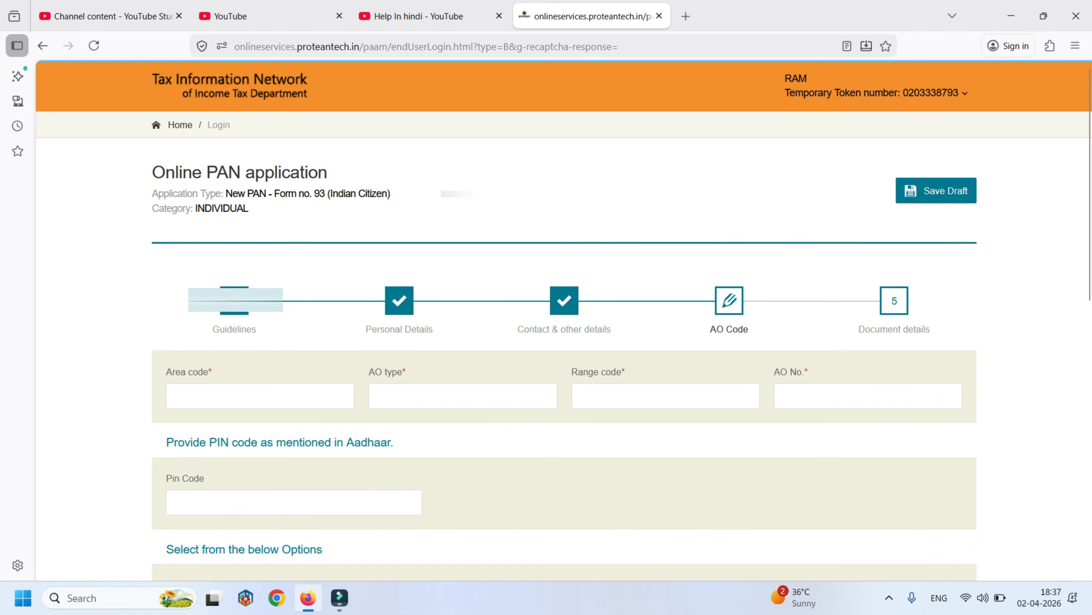
# - Fill in the postal PIN code as mentioned in Aadhaar on the AO Code page and proceed to the document details
pyautogui.scroll(-3, 564, 344)
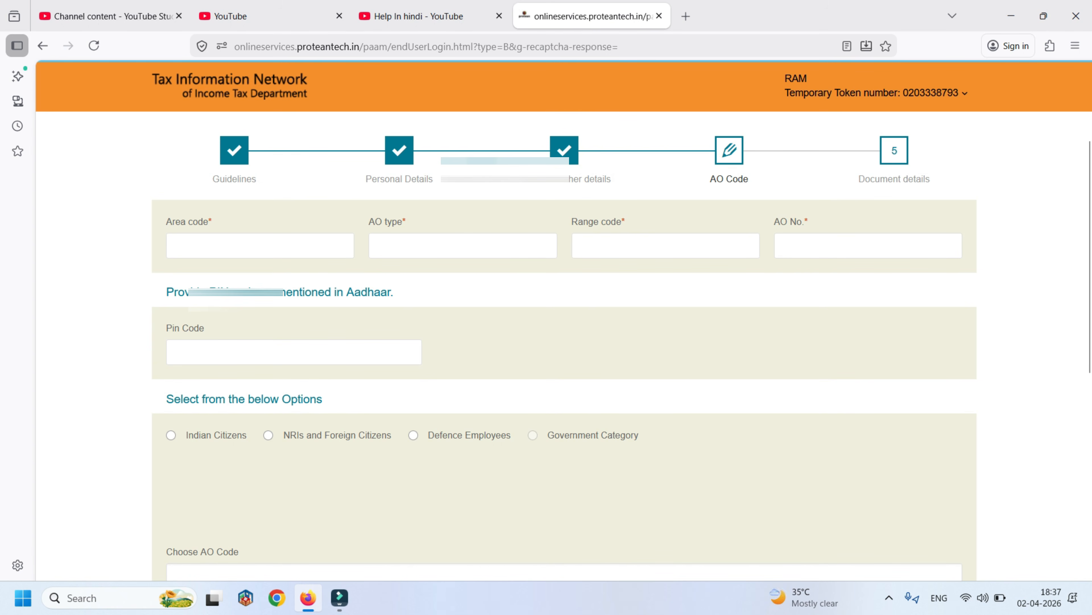
pyautogui.scroll(-2, 564, 345)
pyautogui.scroll(-2, 563, 345)
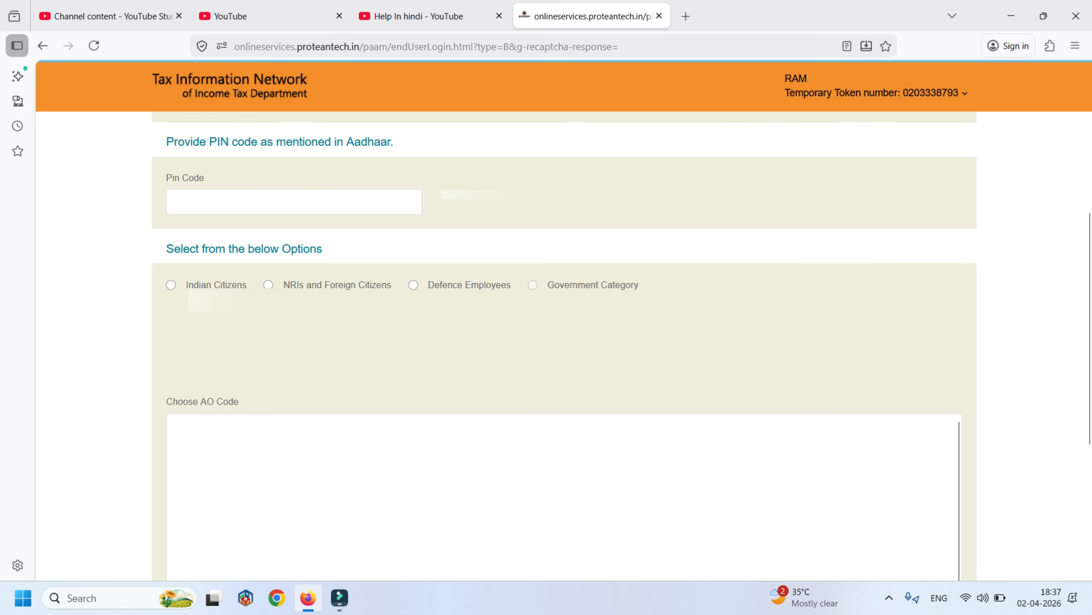
pyautogui.click(294, 202)
pyautogui.write('2')
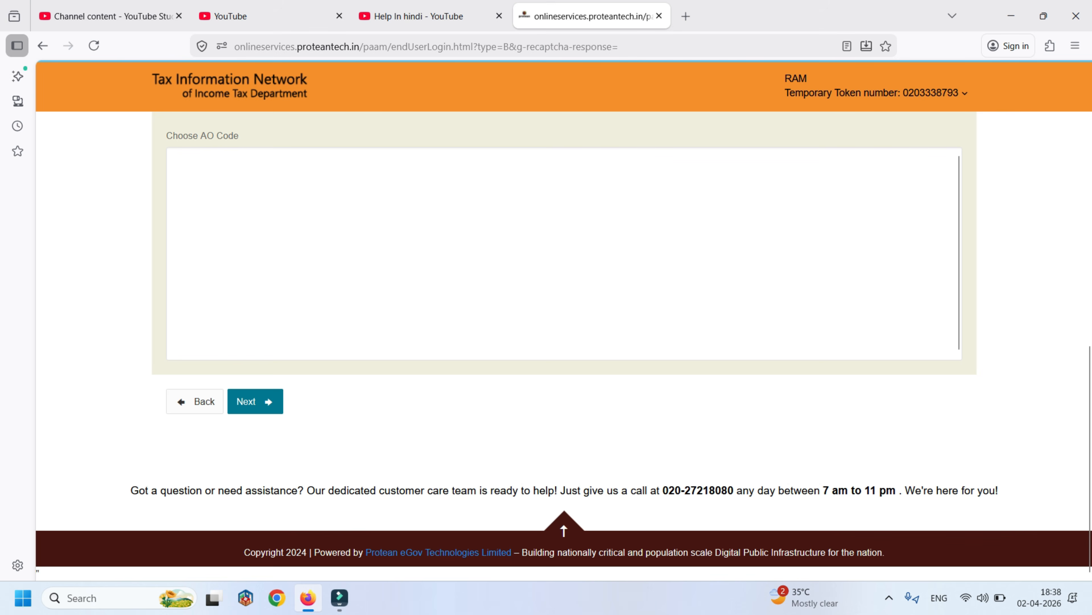
pyautogui.click(255, 401)
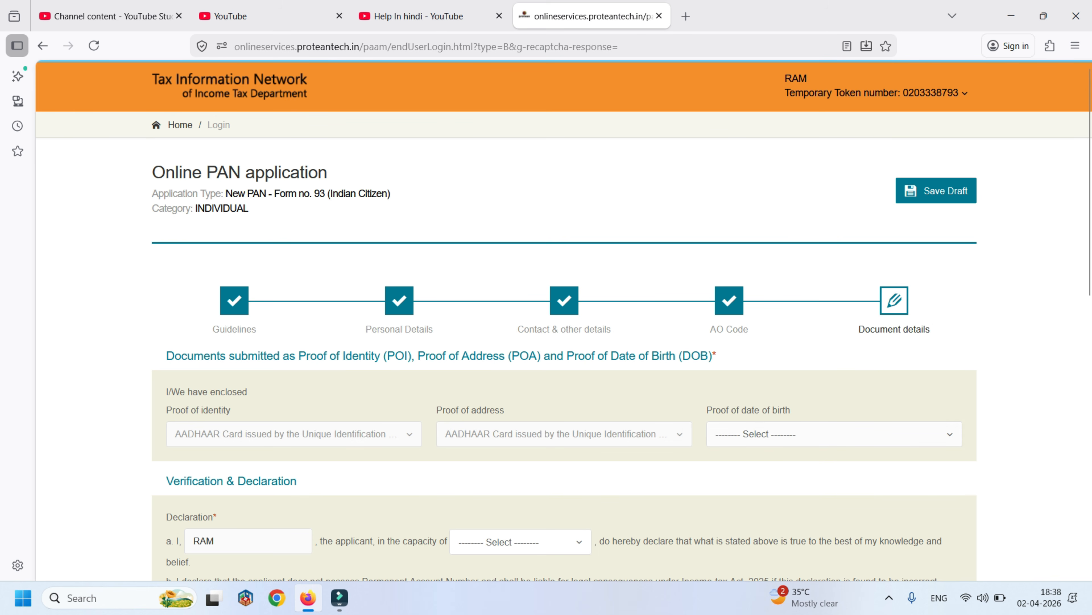
# - Review the accepted proof of date of birth documents and choose Driving License
pyautogui.click(770, 435)
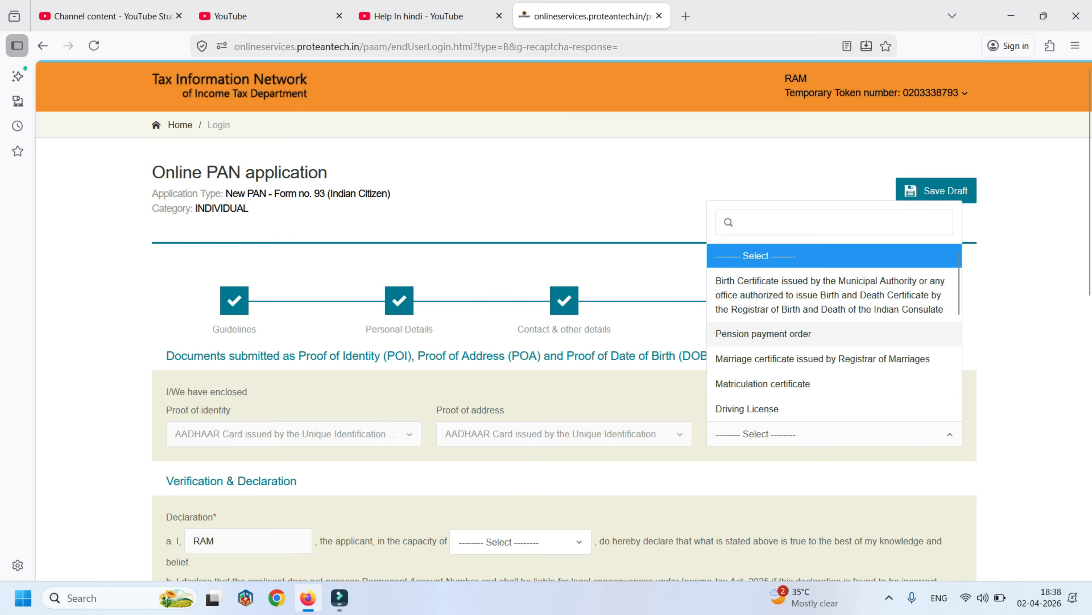
pyautogui.scroll(-5, 834, 335)
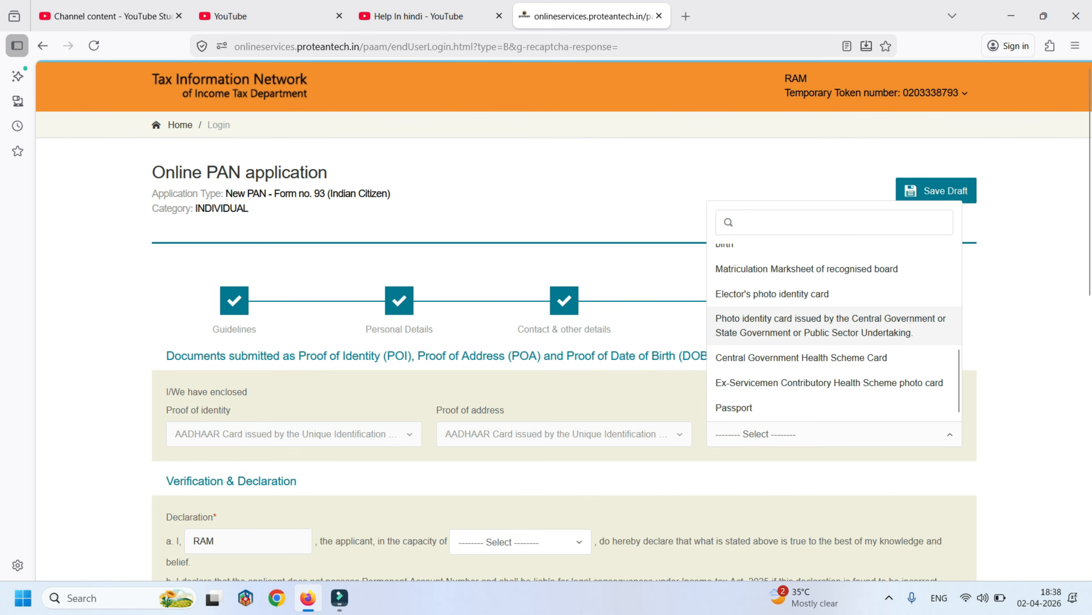
pyautogui.scroll(5, 835, 335)
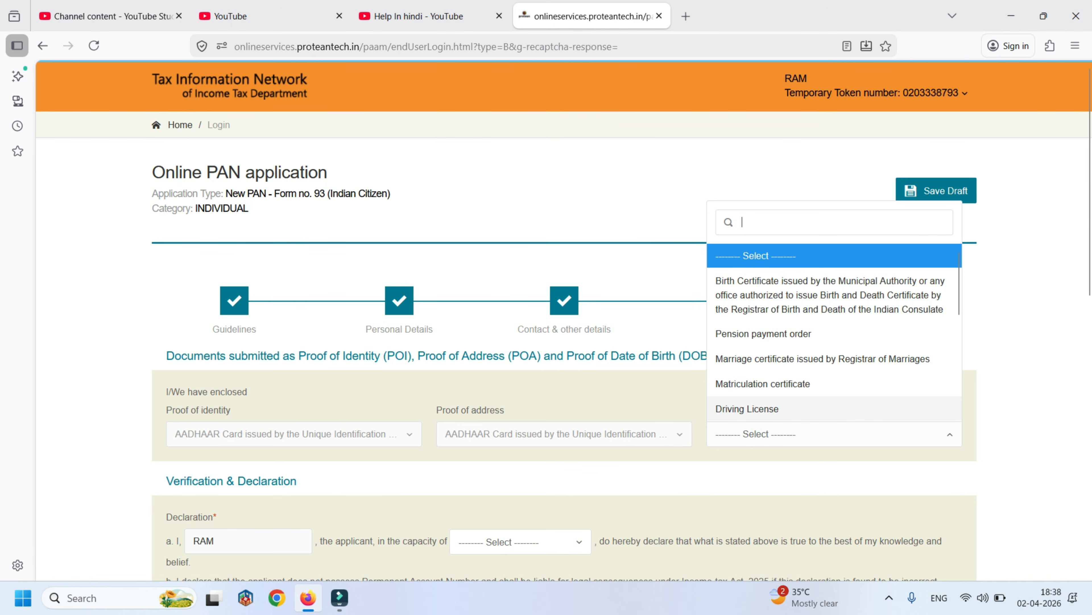
pyautogui.scroll(-2, 817, 373)
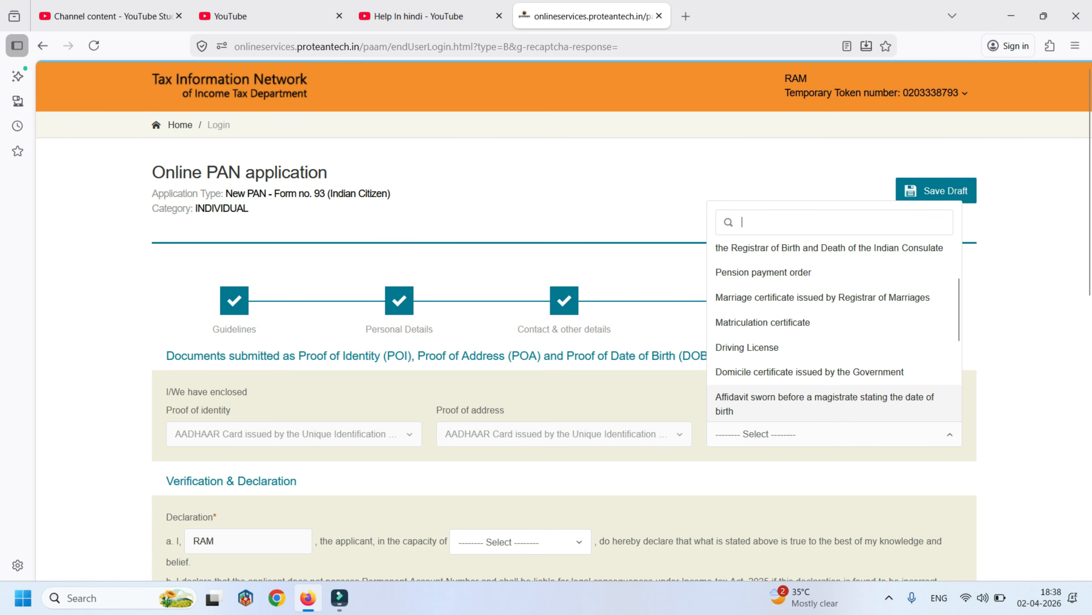
pyautogui.scroll(-2, 817, 387)
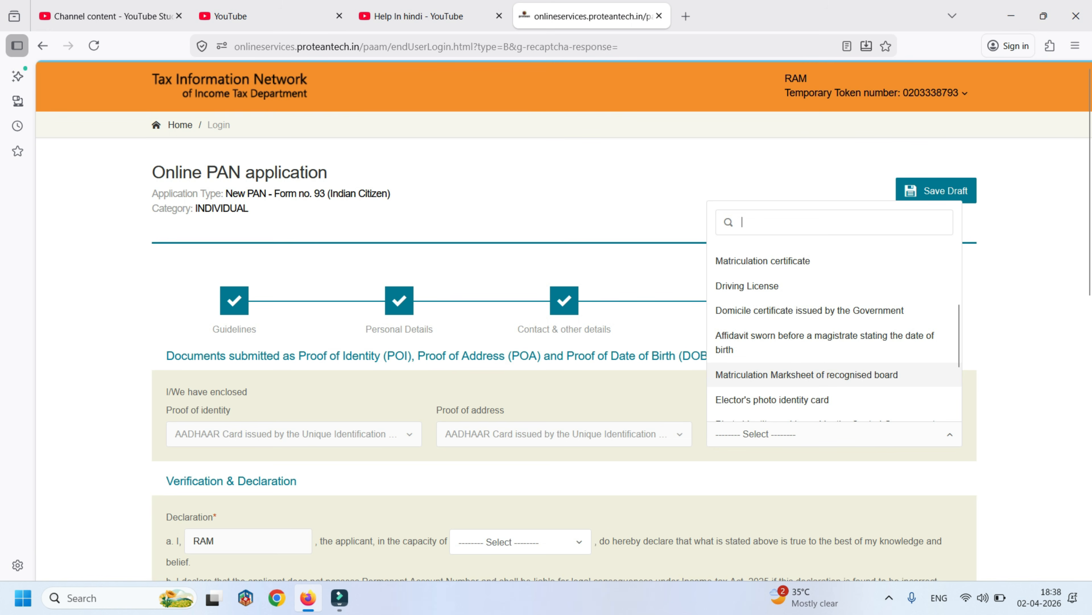
pyautogui.scroll(-2, 817, 344)
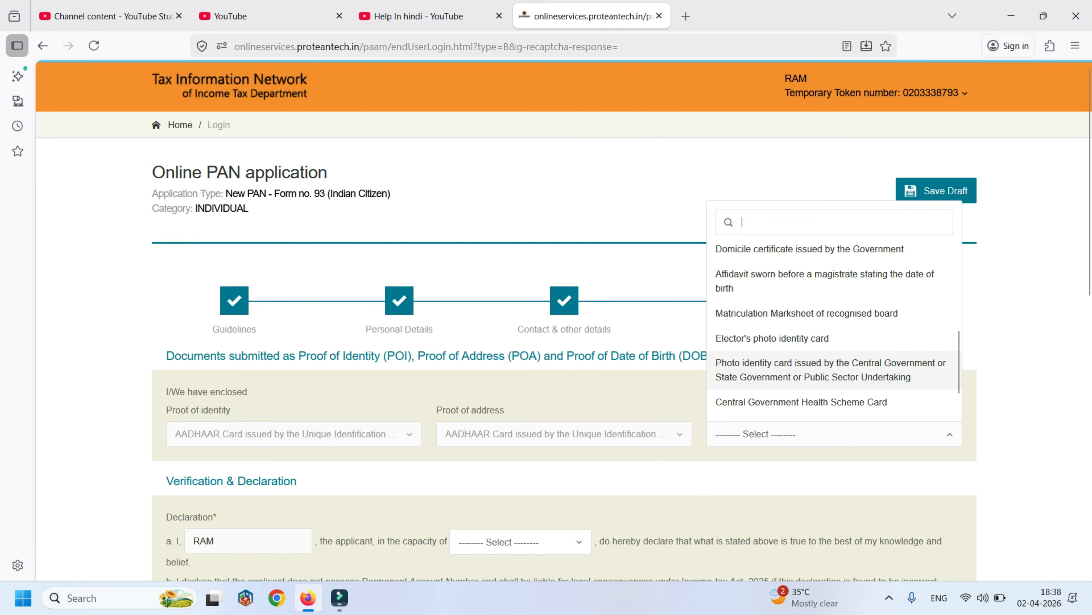
pyautogui.scroll(-2, 817, 359)
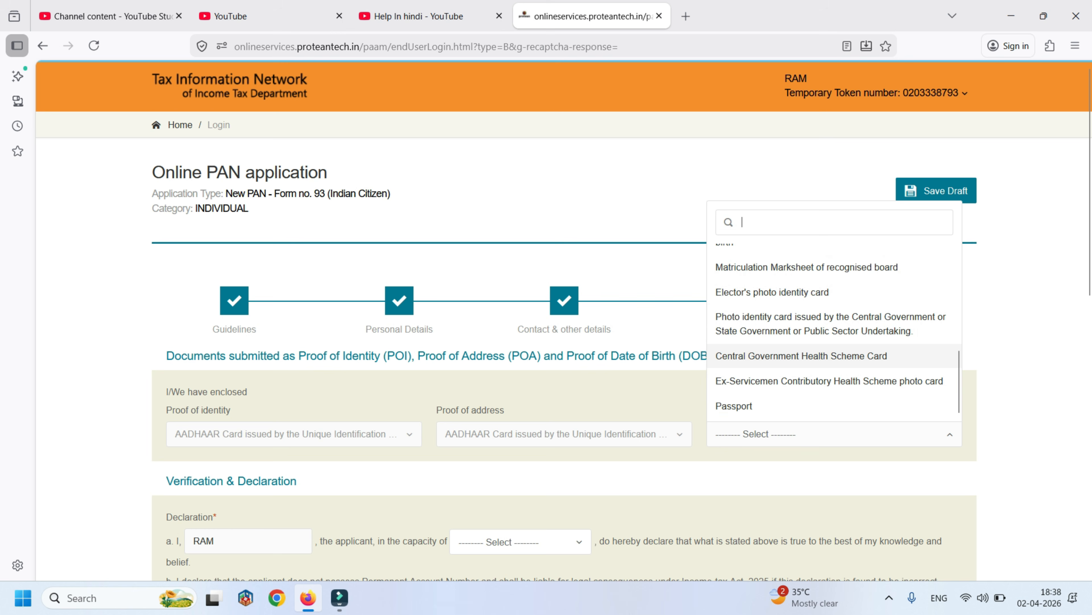
pyautogui.scroll(-2, 817, 359)
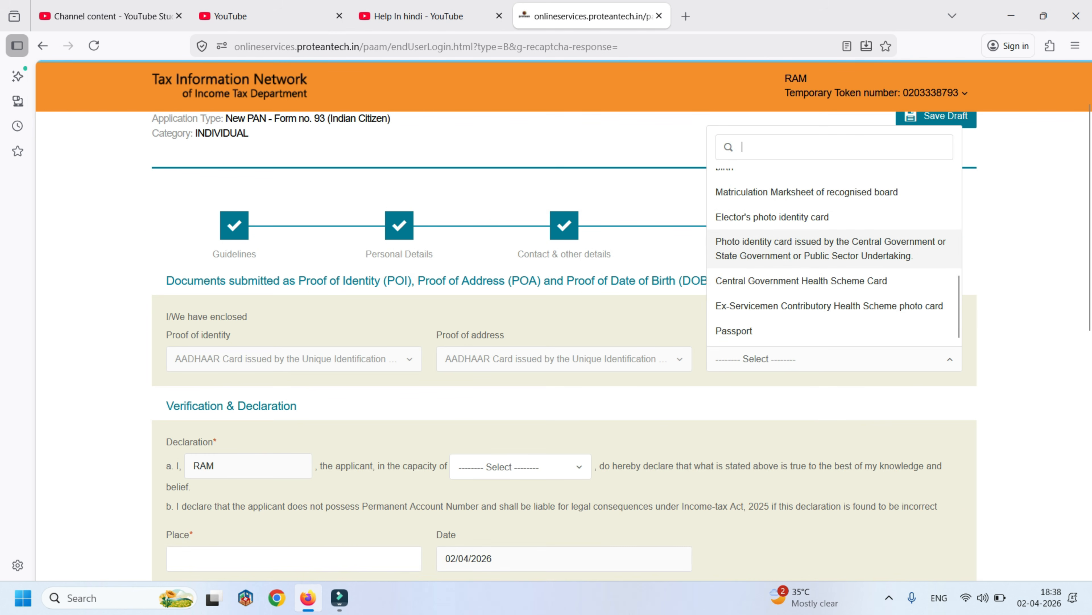
pyautogui.scroll(1, 835, 258)
pyautogui.scroll(3, 835, 258)
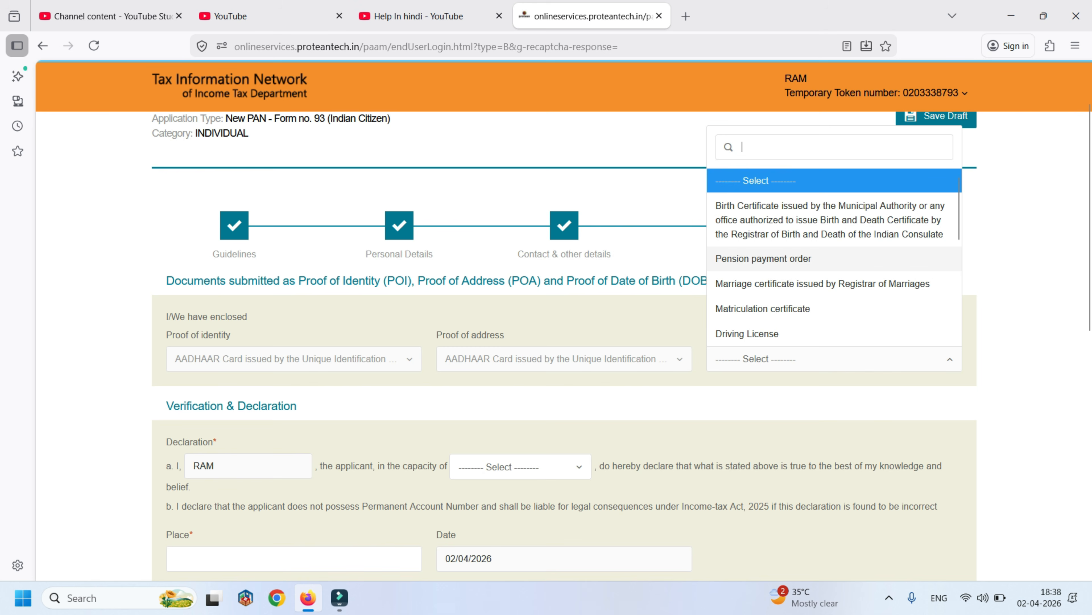
pyautogui.click(748, 333)
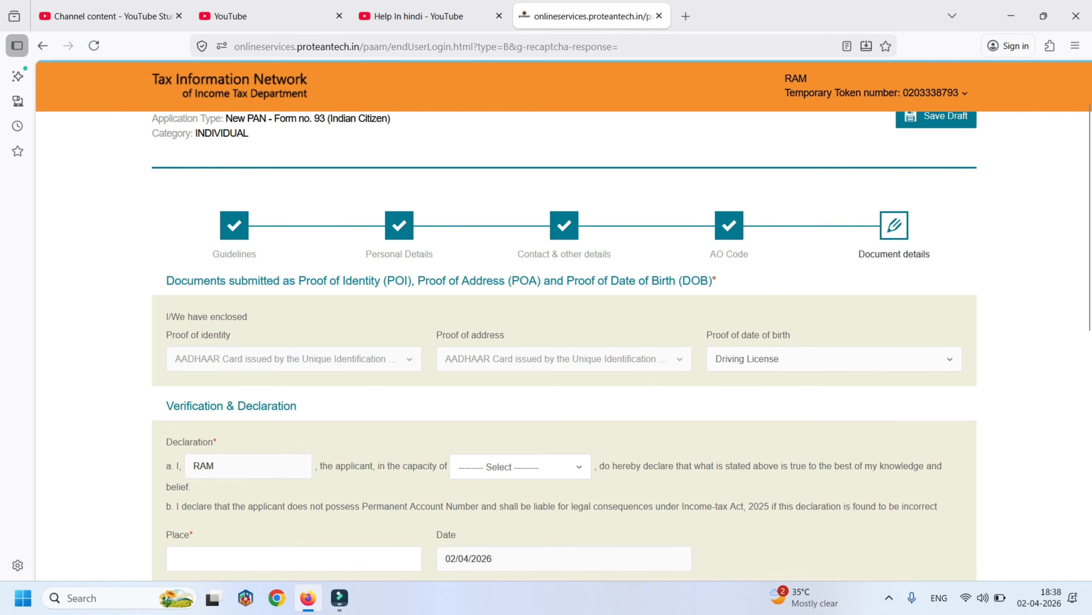
# - Set the applicant's capacity to Self in the declaration and go to the supporting document upload section
pyautogui.click(520, 467)
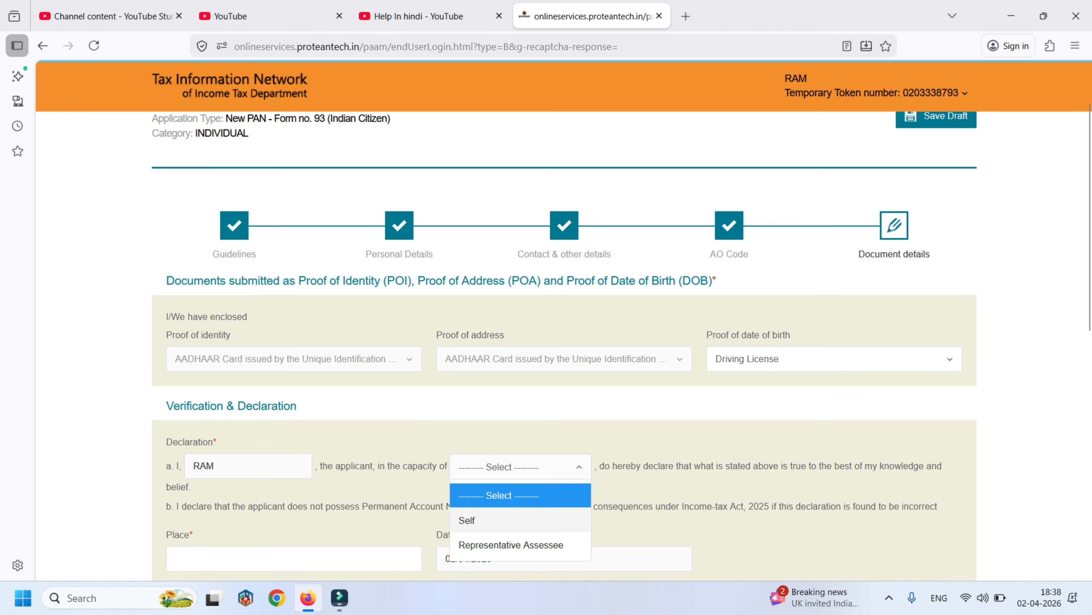
pyautogui.click(507, 520)
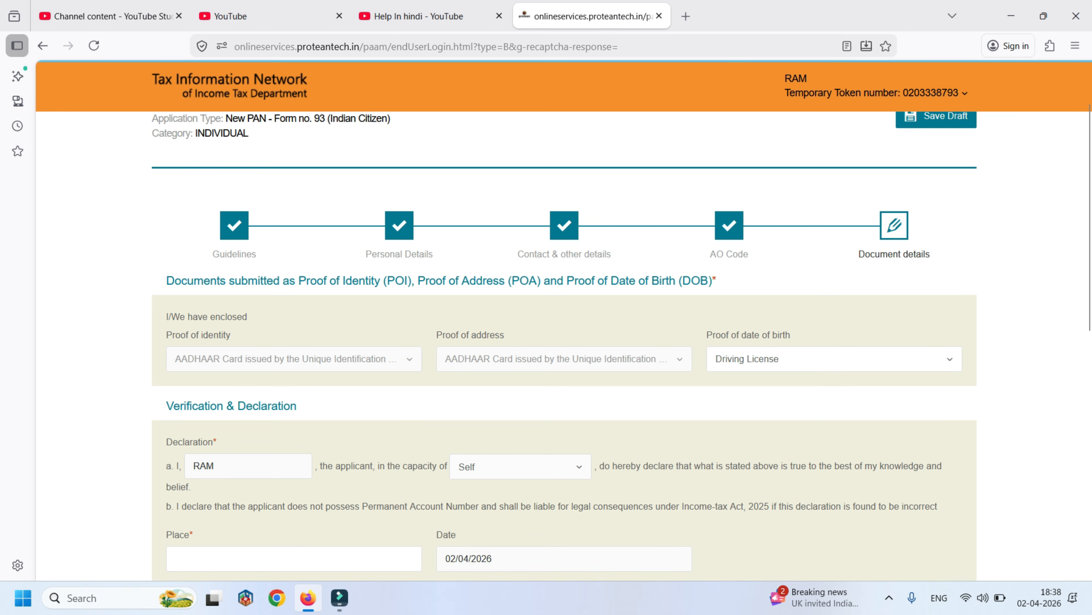
pyautogui.scroll(-6, 565, 344)
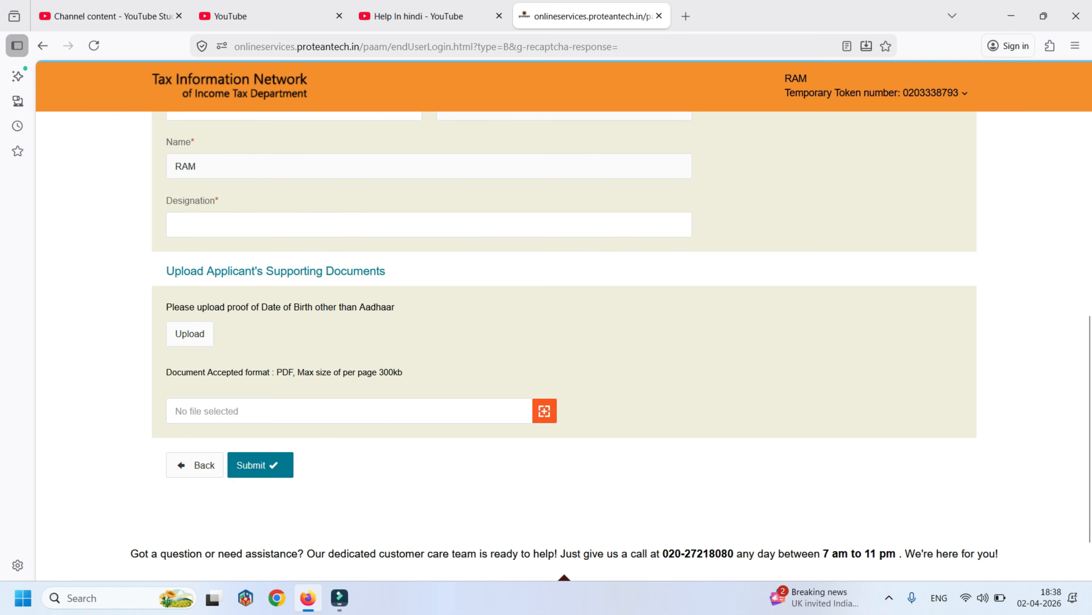
pyautogui.scroll(-1, 564, 344)
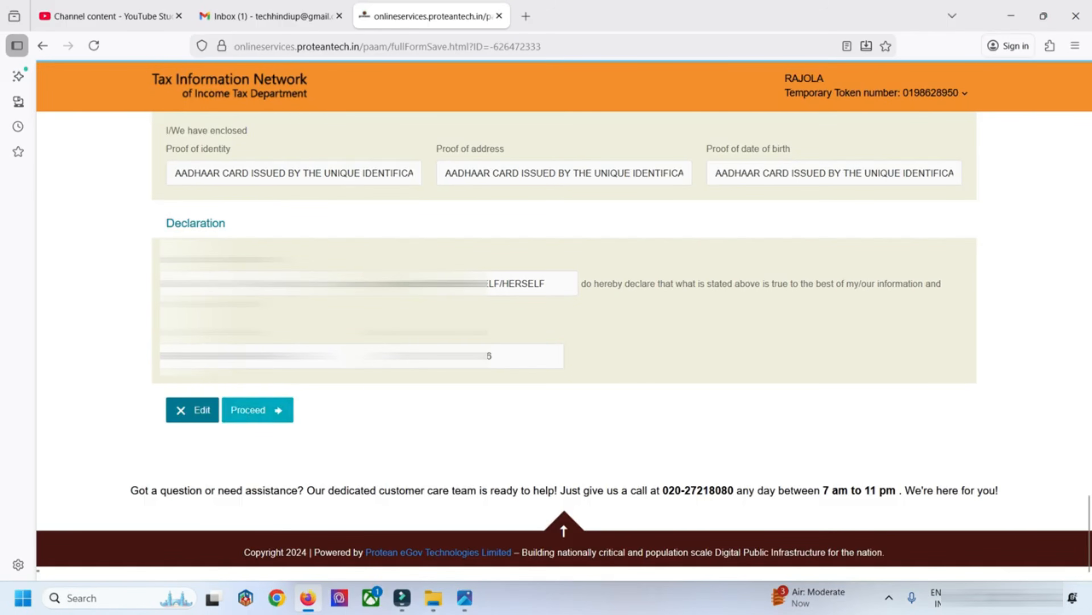
# - Accept the reviewed application form, agree to the terms of service, and proceed to the online payment through HDFC
pyautogui.click(257, 410)
pyautogui.scroll(-3, 564, 344)
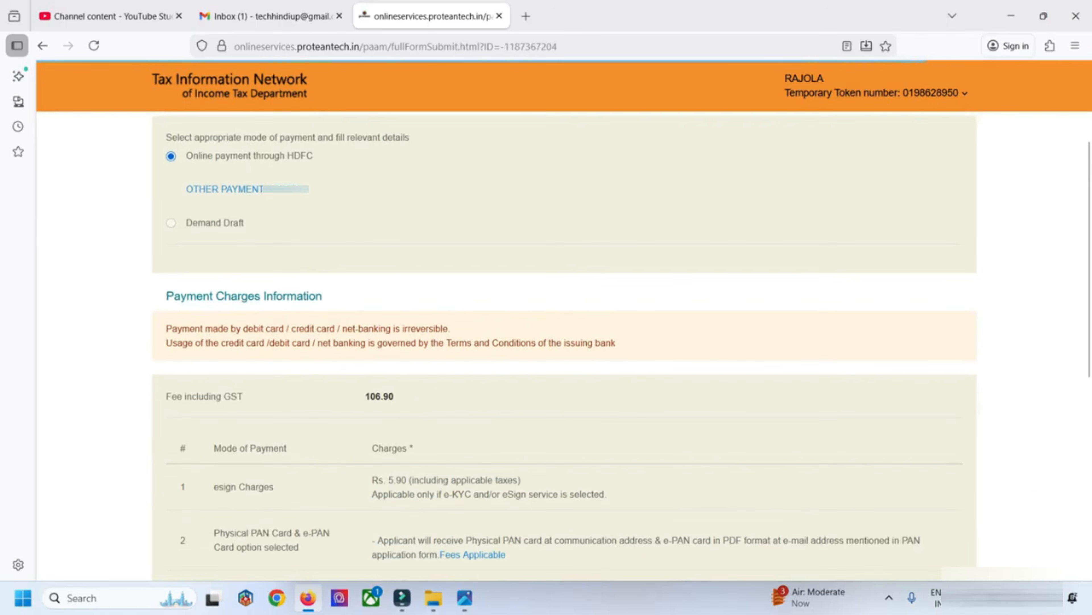
pyautogui.scroll(-5, 564, 344)
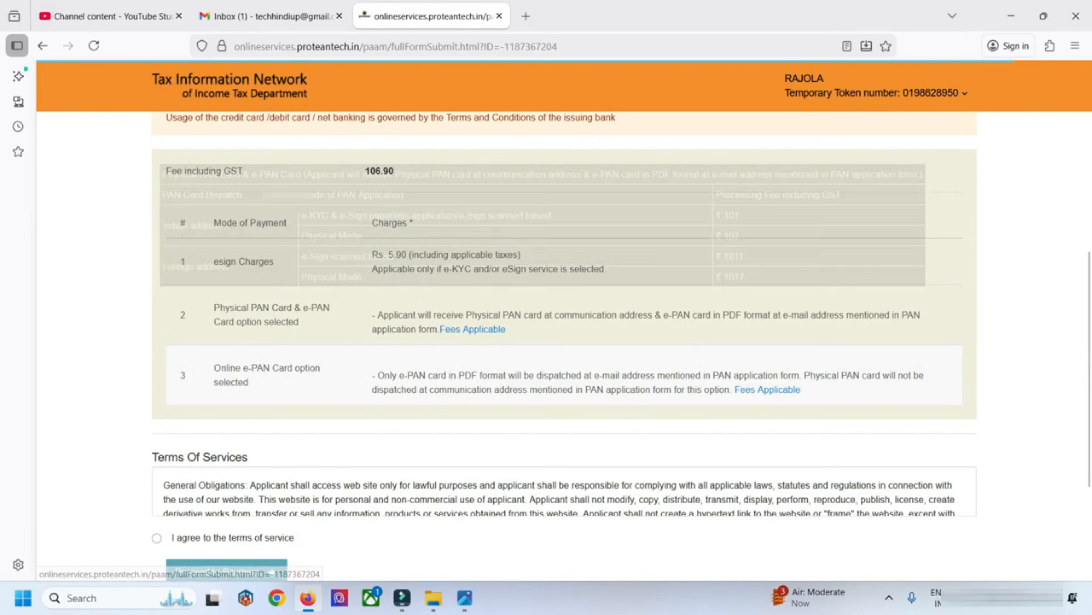
pyautogui.scroll(-2, 564, 344)
pyautogui.click(156, 362)
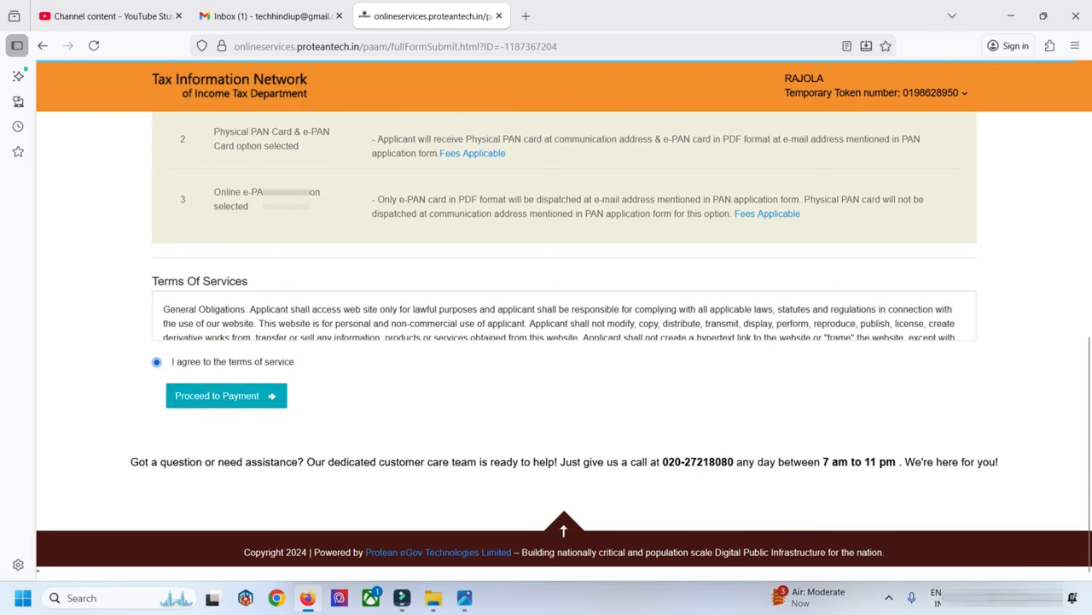
pyautogui.click(226, 396)
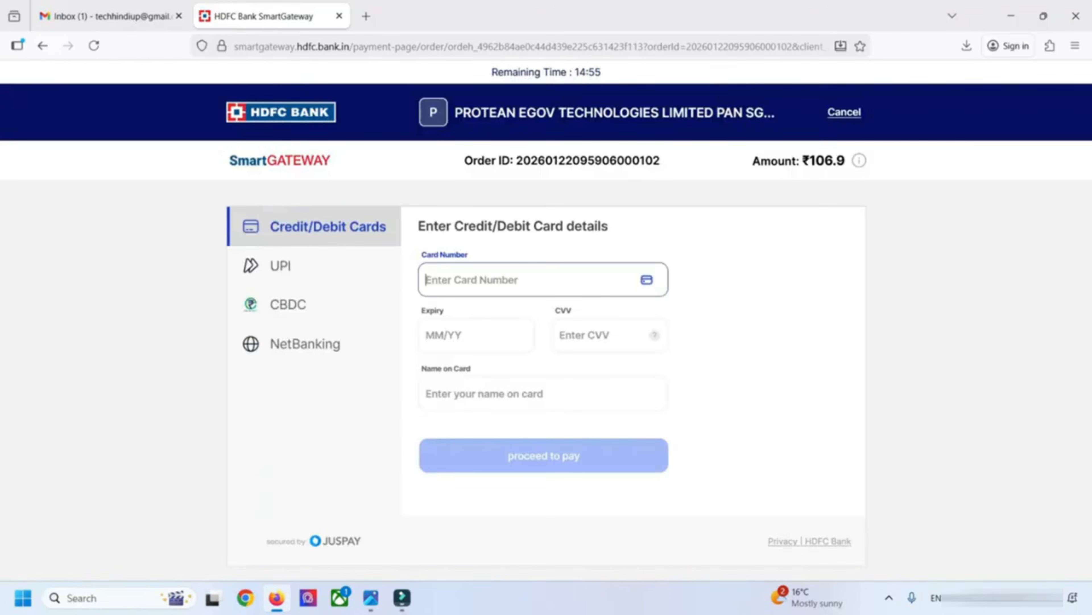
# - Pay the application fee by UPI with a generated QR code and continue from the payment details page
pyautogui.click(281, 266)
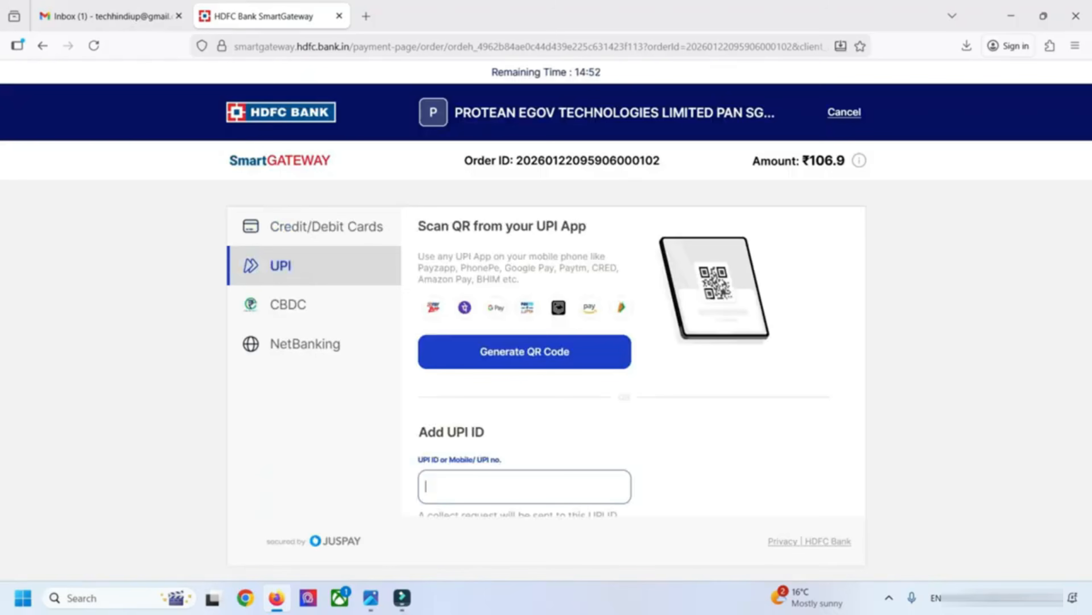
pyautogui.click(525, 352)
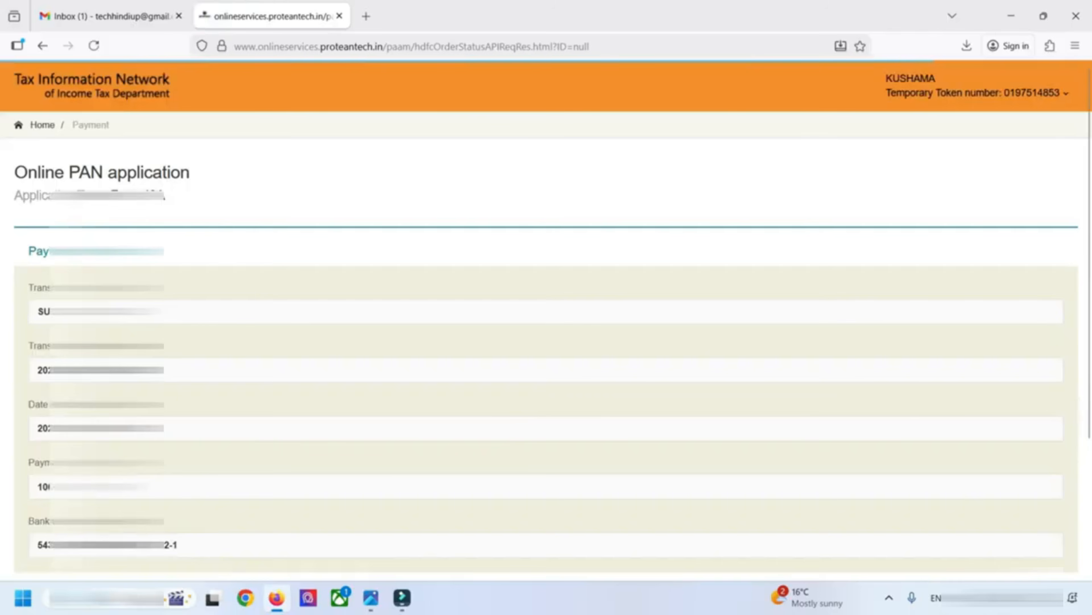
pyautogui.scroll(-5, 546, 340)
pyautogui.click(64, 425)
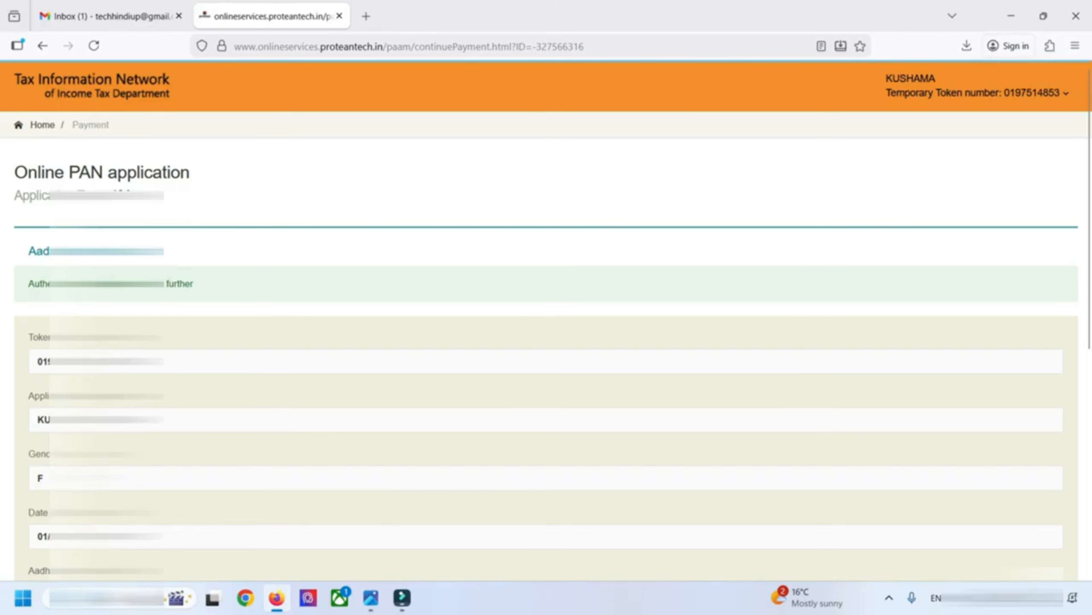
# - Proceed with Aadhaar authentication, continue with e-KYC, and submit the OTP sent to the Aadhaar-linked mobile number
pyautogui.scroll(-6, 546, 340)
pyautogui.click(34, 246)
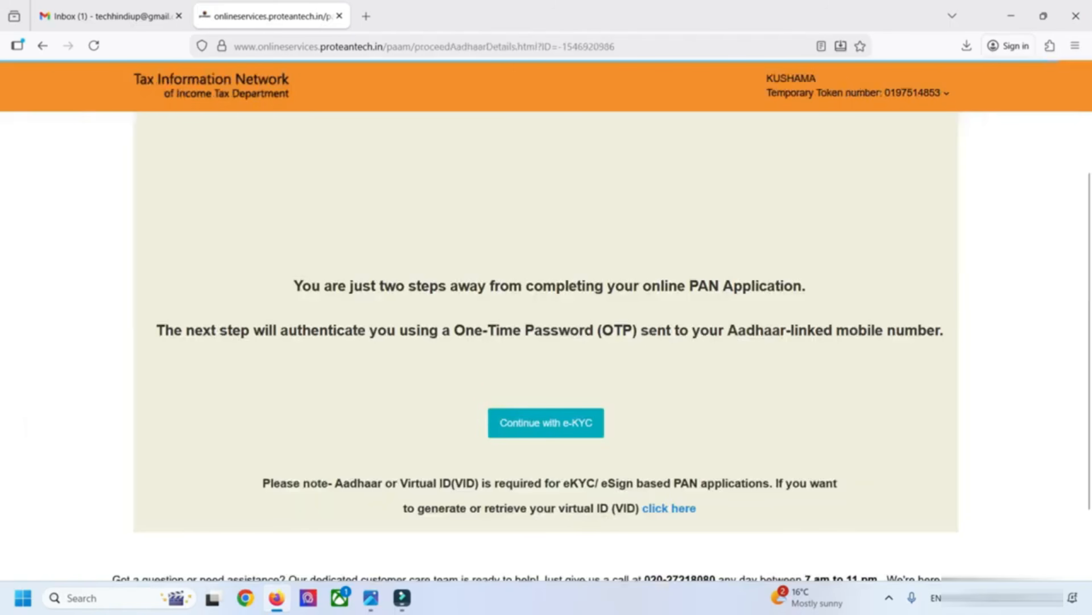
pyautogui.click(546, 423)
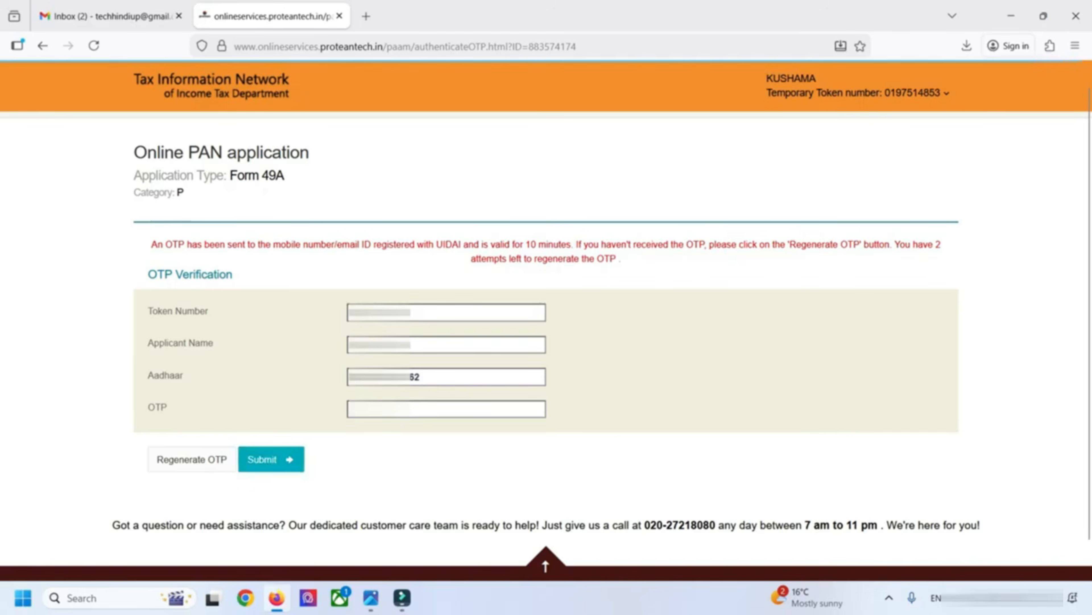
pyautogui.click(271, 460)
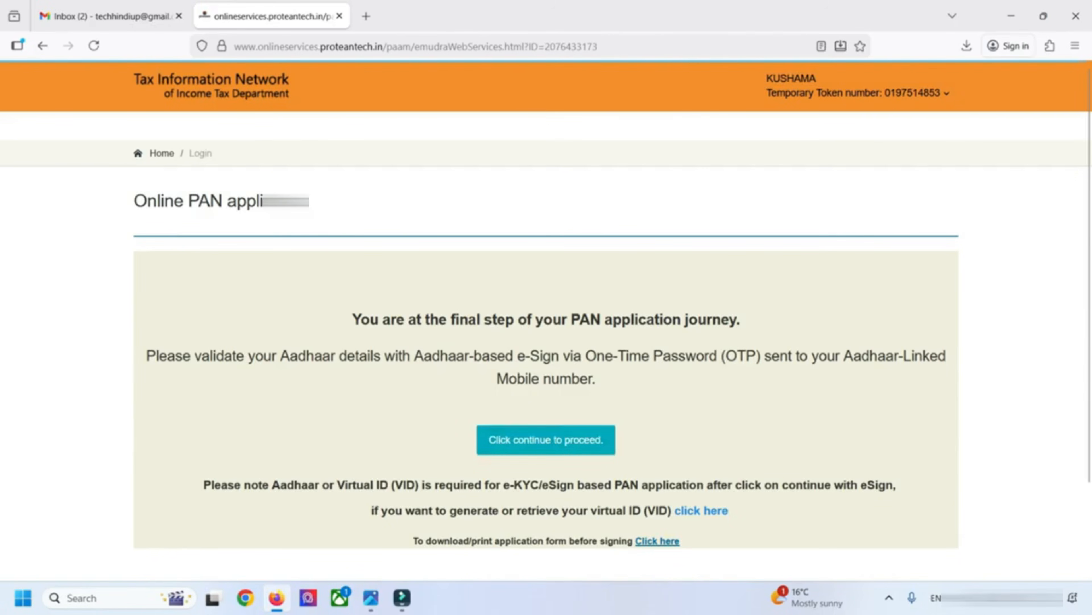
# - Continue to the Aadhaar-based e-Sign and authorize Protean eGov Technologies Limited to use the Aadhaar details for signing
pyautogui.click(546, 439)
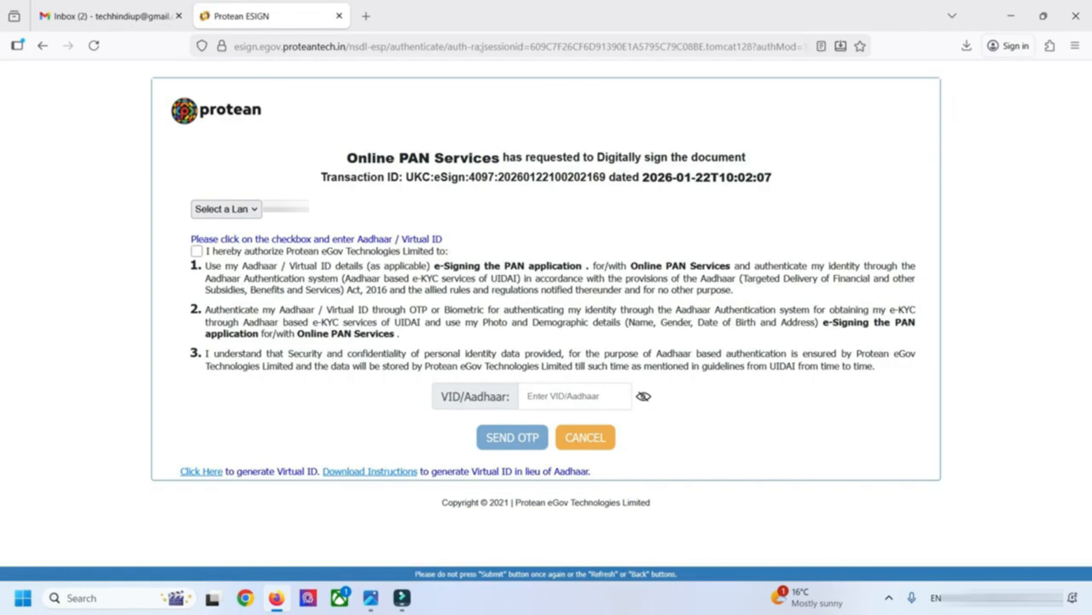
pyautogui.click(197, 251)
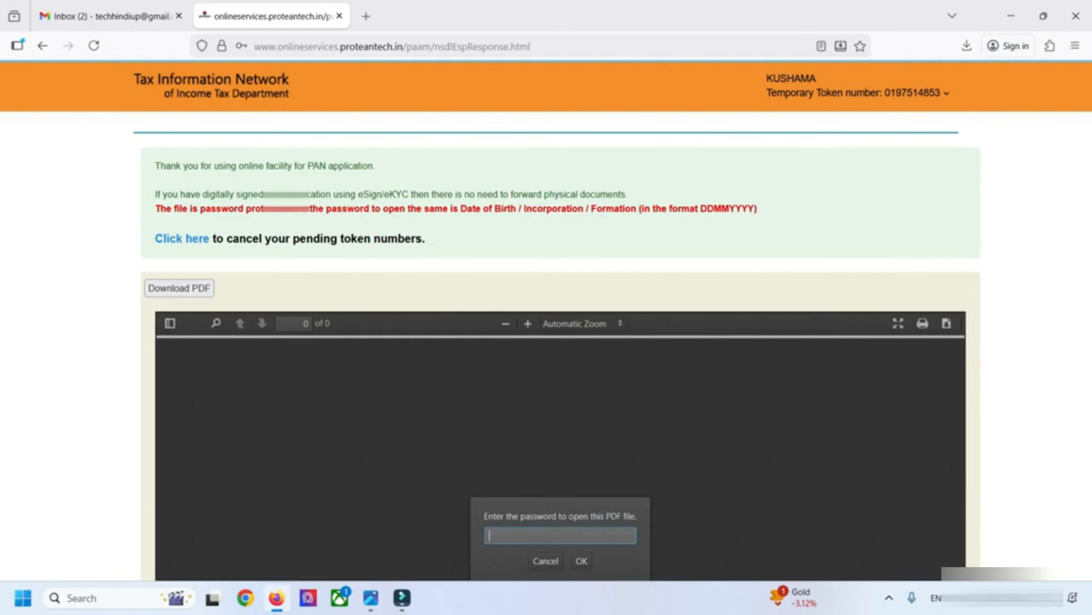
# - Unlock the signed application PDF with its file password and review the form's pages
pyautogui.write('••••••••')
pyautogui.press('Return')
pyautogui.scroll(-2, 546, 344)
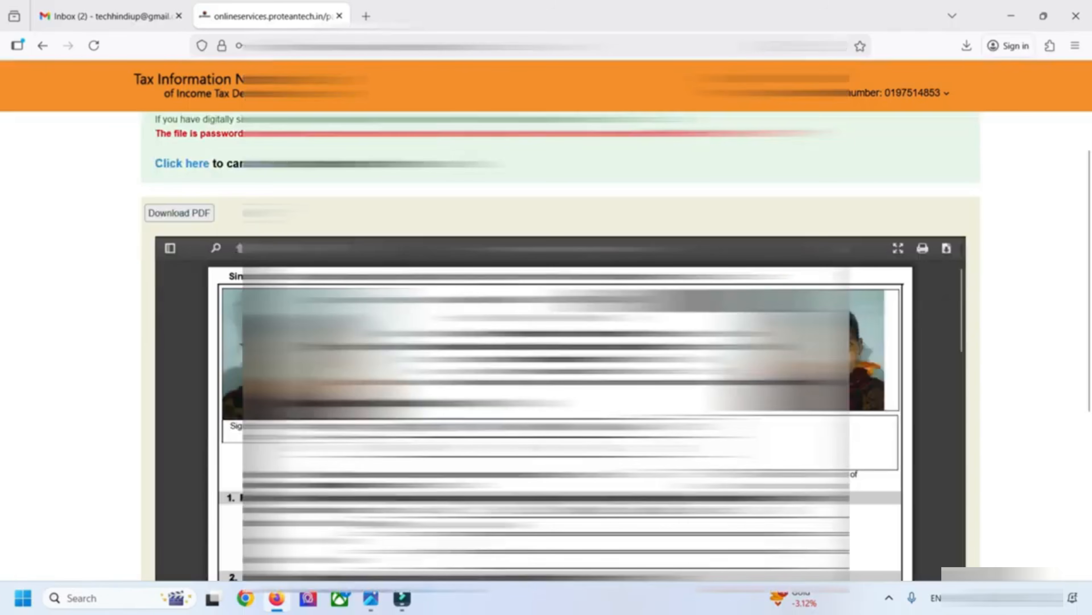
pyautogui.scroll(-10, 559, 420)
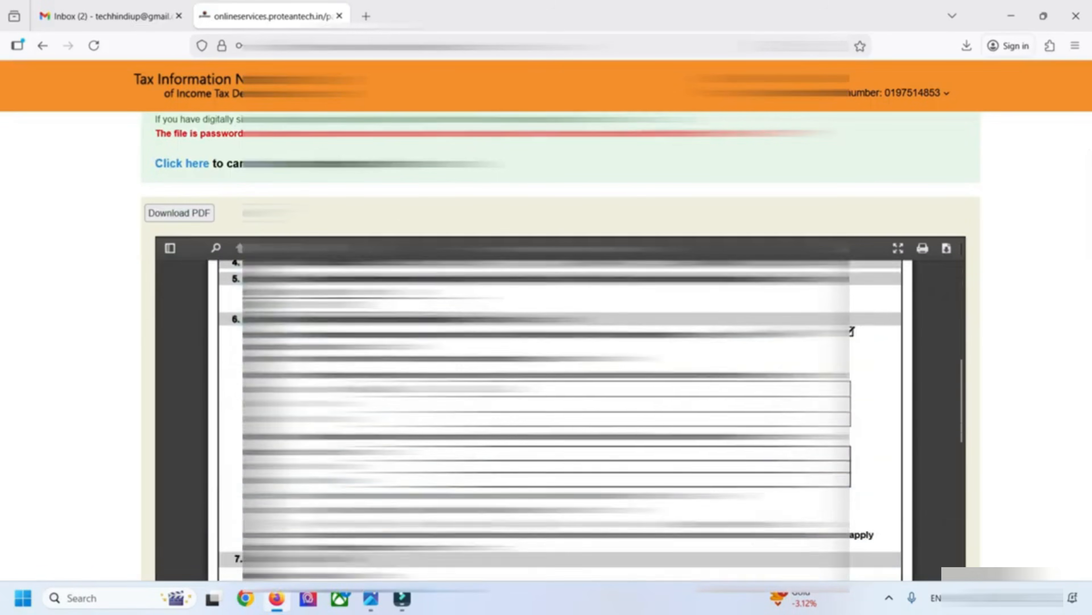
pyautogui.scroll(-10, 559, 420)
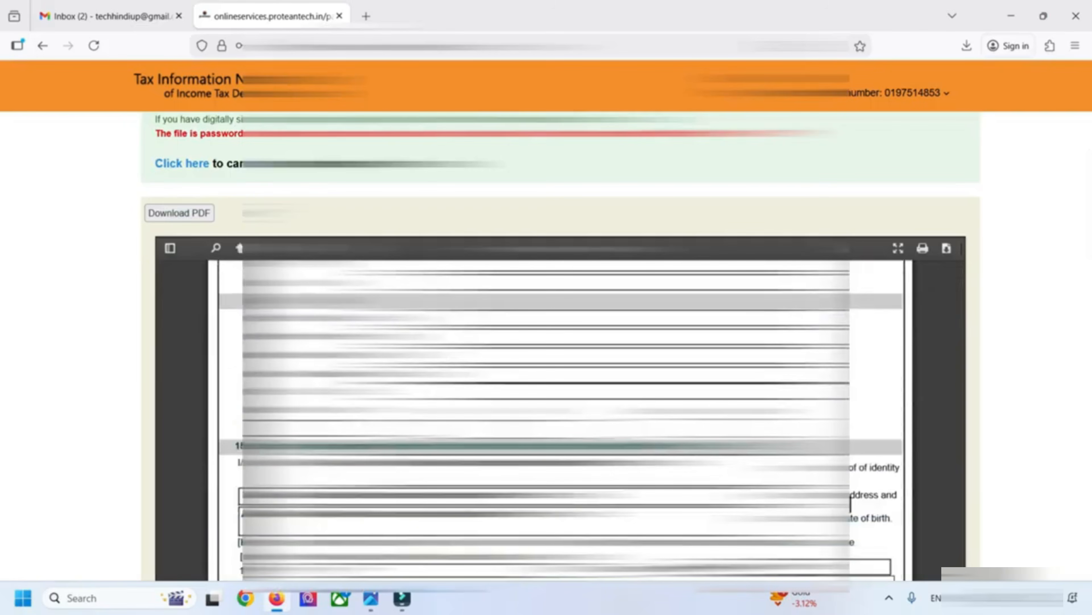